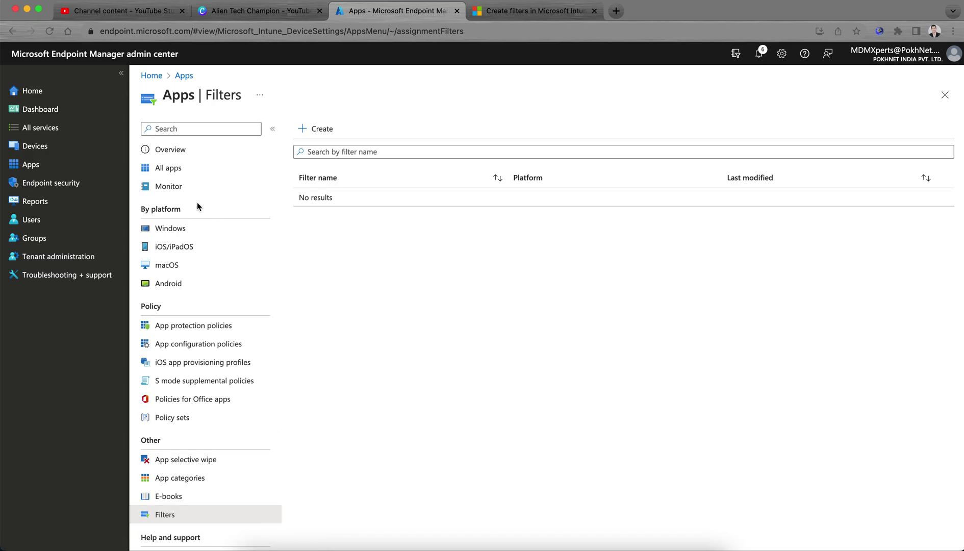
# - Start creating a new assignment filter from the Filters page of the Apps section
pyautogui.click(53, 167)
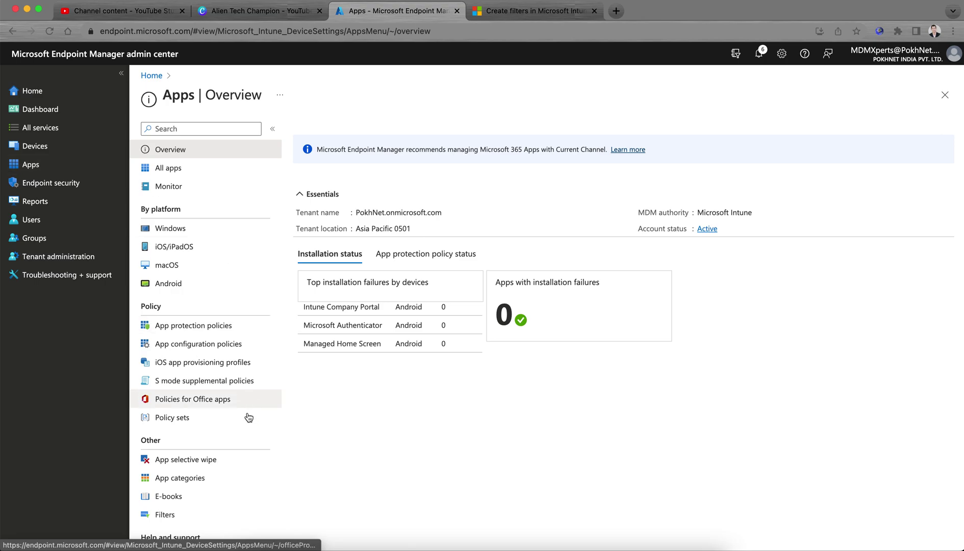
pyautogui.click(207, 517)
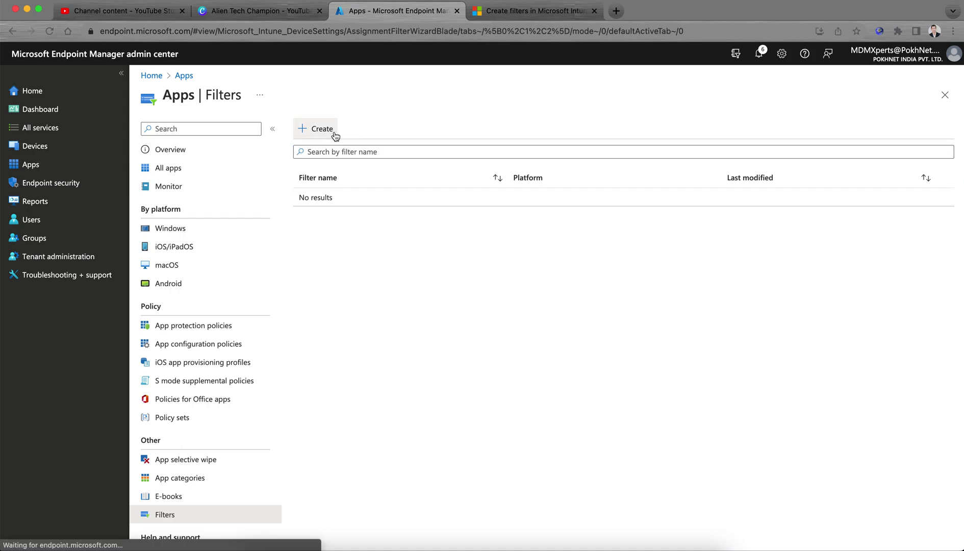
pyautogui.click(321, 129)
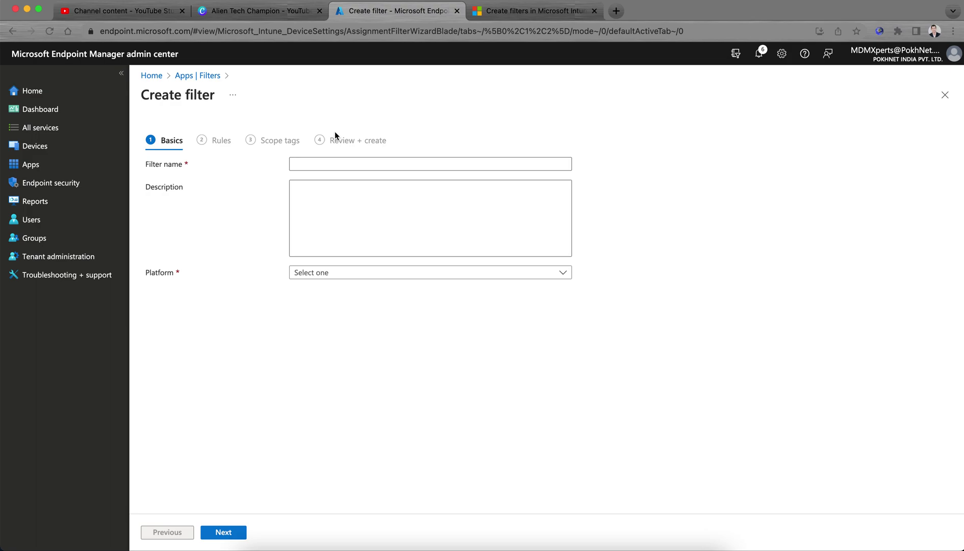
# - Check the title and opening sentence of the Microsoft Learn filters article and return to the empty filter name field
pyautogui.click(508, 14)
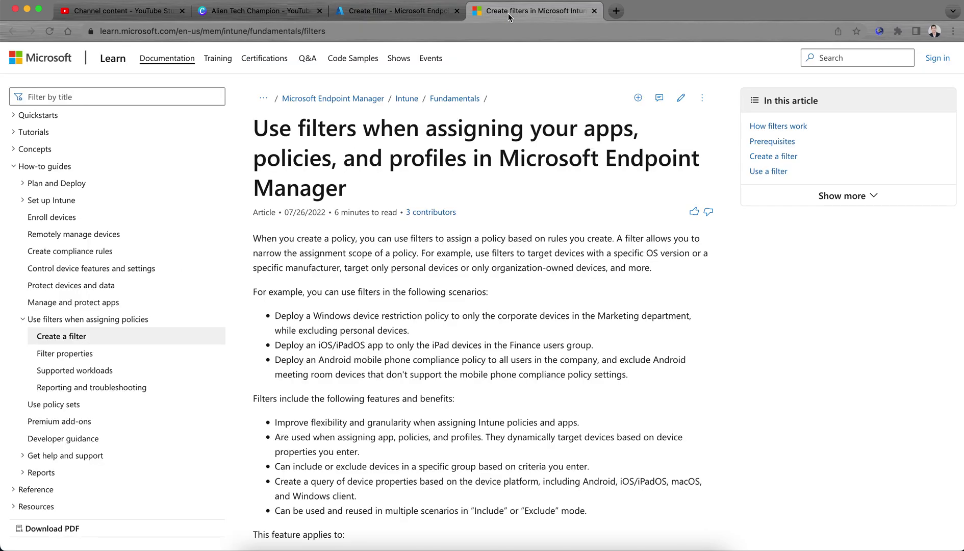
pyautogui.moveTo(276, 130); pyautogui.dragTo(439, 132)
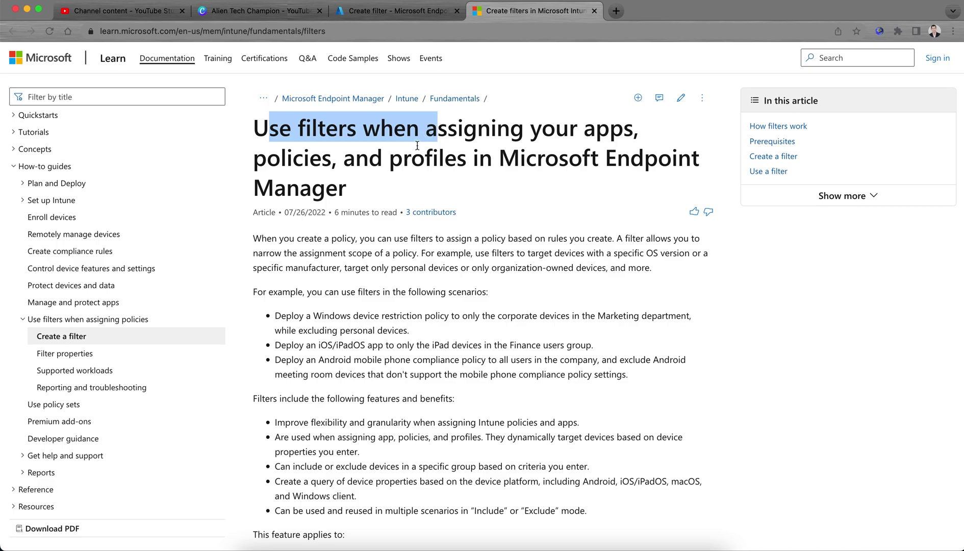
pyautogui.moveTo(300, 238); pyautogui.dragTo(409, 243)
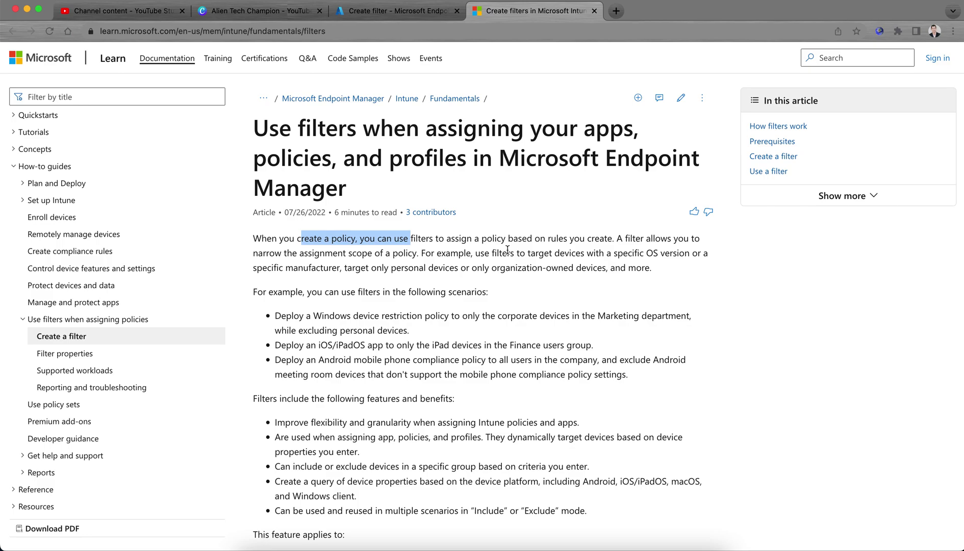
pyautogui.click(386, 10)
pyautogui.click(379, 170)
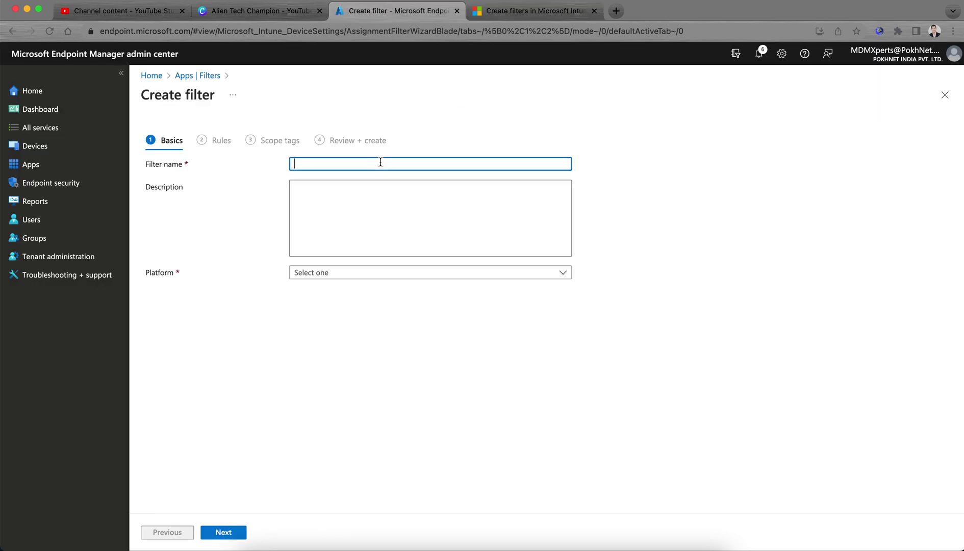
# - Read the Microsoft Learn article's introduction on assigning policies with filters by OS version, manufacturer and device ownership
pyautogui.click(522, 6)
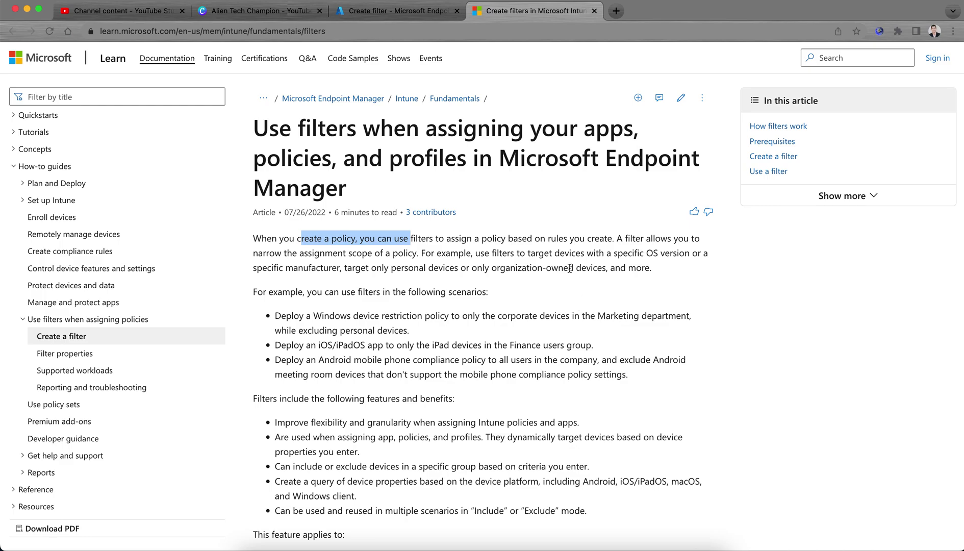
pyautogui.click(447, 248)
pyautogui.moveTo(412, 238); pyautogui.dragTo(471, 238)
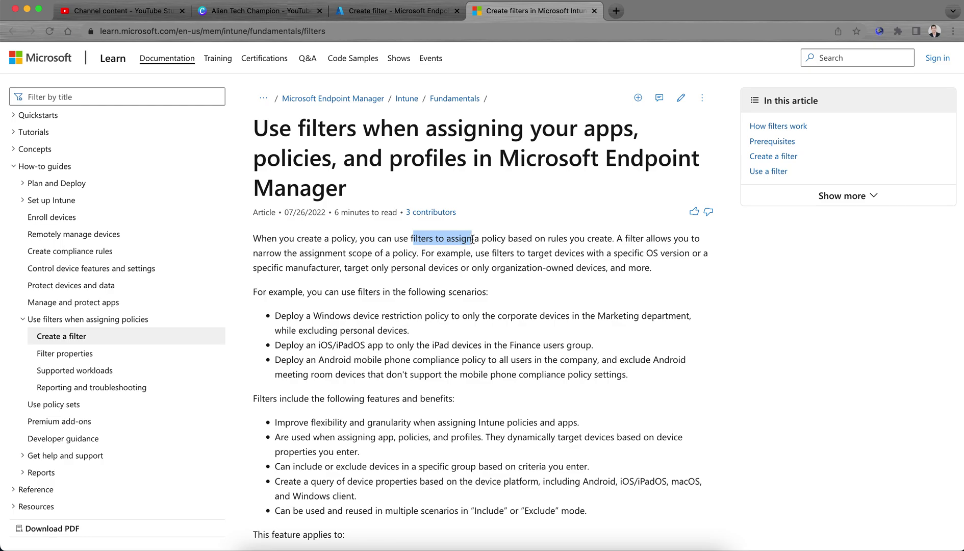
pyautogui.click(469, 248)
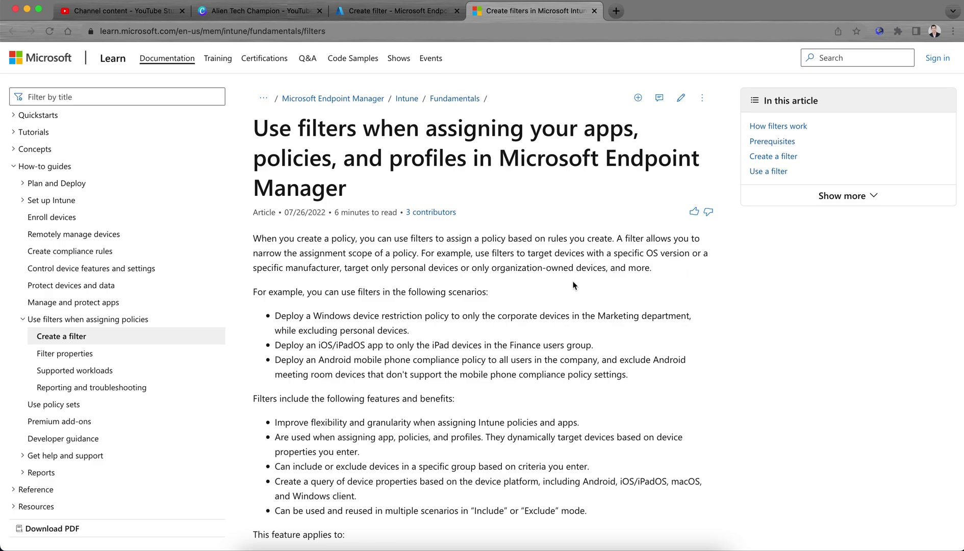
pyautogui.moveTo(527, 253); pyautogui.dragTo(685, 251)
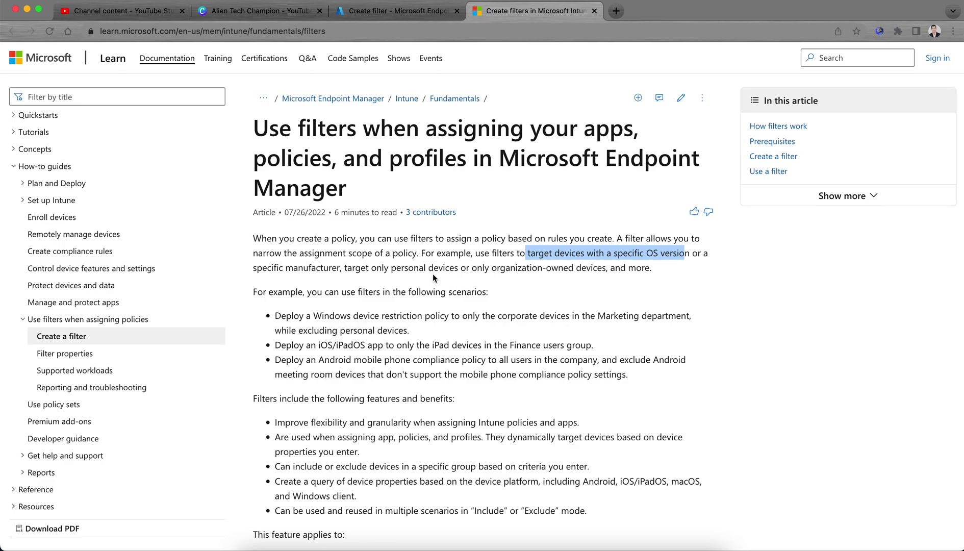
pyautogui.moveTo(401, 269); pyautogui.dragTo(450, 268)
pyautogui.moveTo(516, 268); pyautogui.dragTo(604, 269)
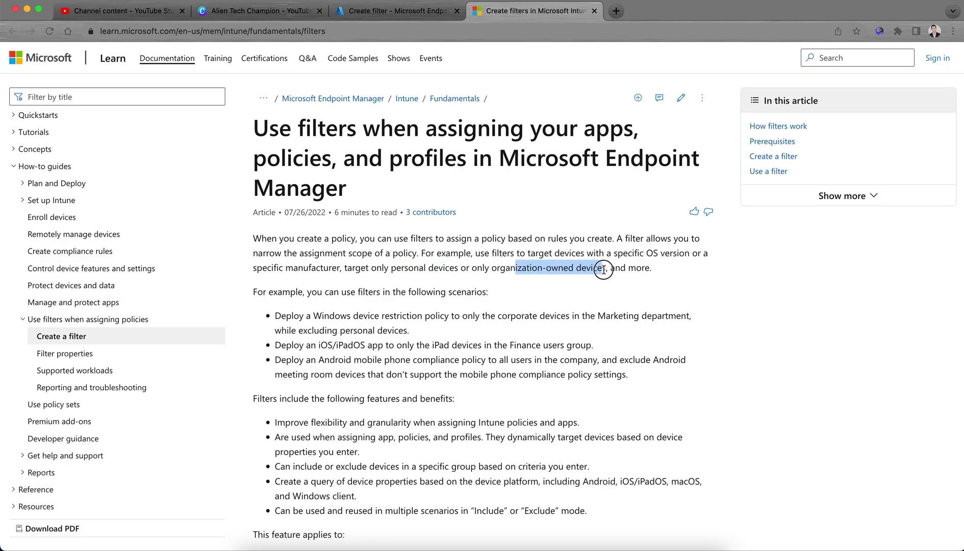
pyautogui.click(587, 294)
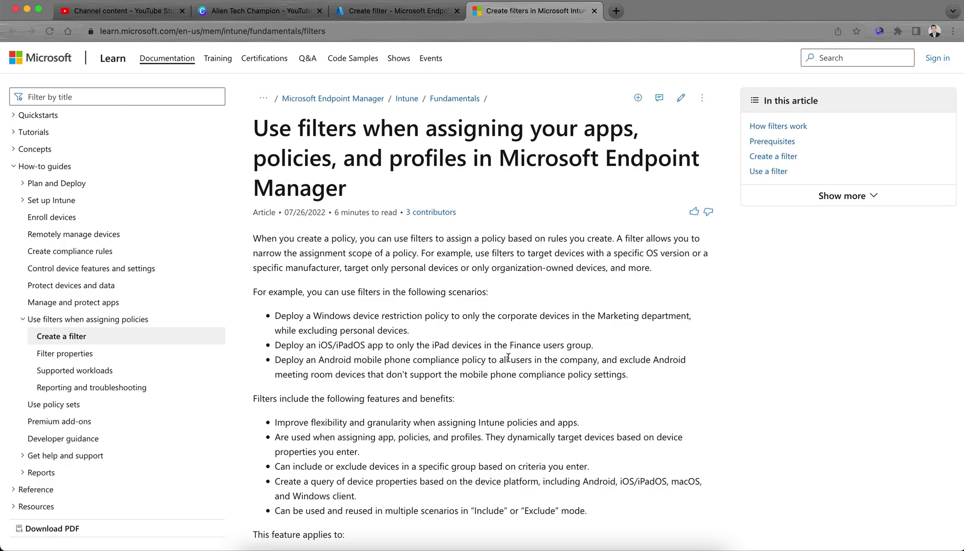
# - Review the article's example scenarios for using filters with Windows, iOS/iPadOS and Android devices
pyautogui.moveTo(262, 291); pyautogui.dragTo(509, 294)
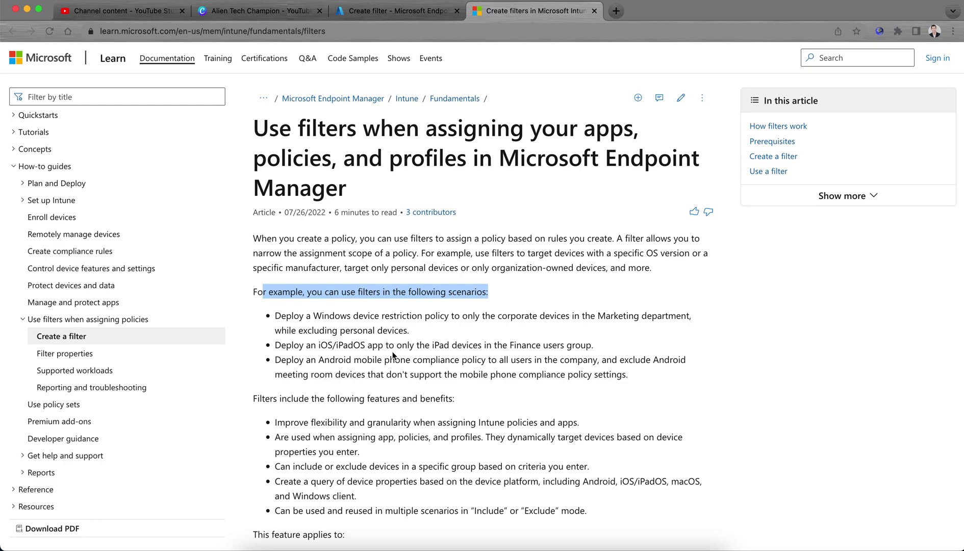
pyautogui.moveTo(296, 350); pyautogui.dragTo(587, 343)
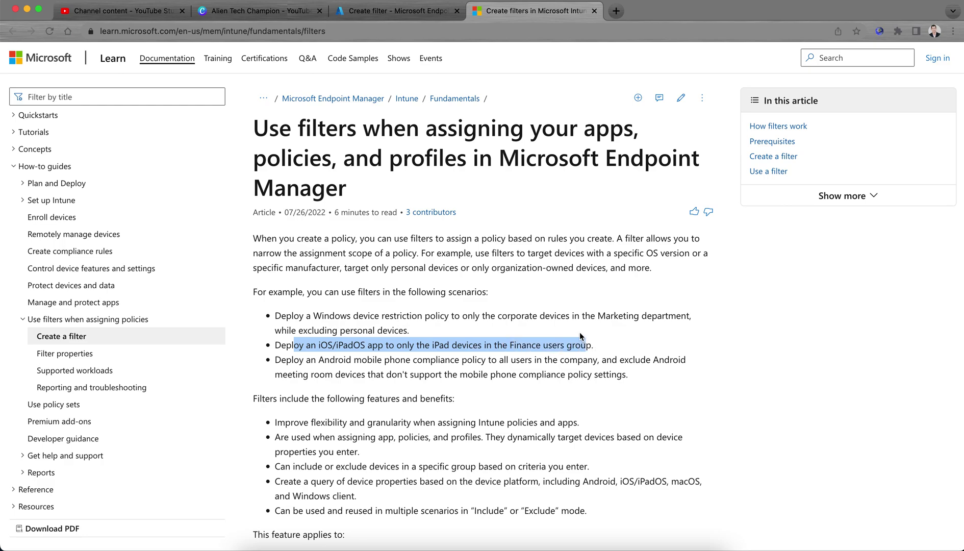
pyautogui.click(442, 370)
pyautogui.moveTo(320, 360); pyautogui.dragTo(588, 361)
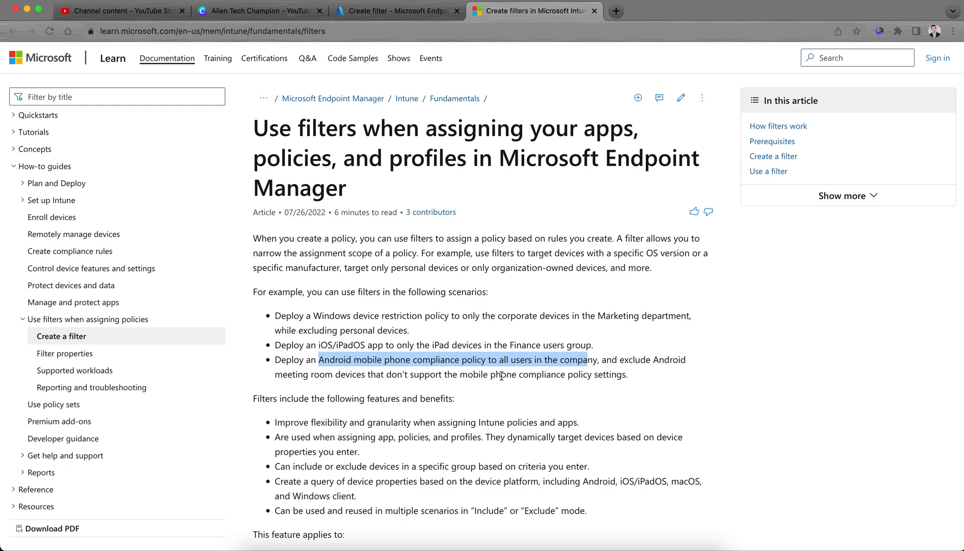
pyautogui.moveTo(627, 374); pyautogui.dragTo(493, 375)
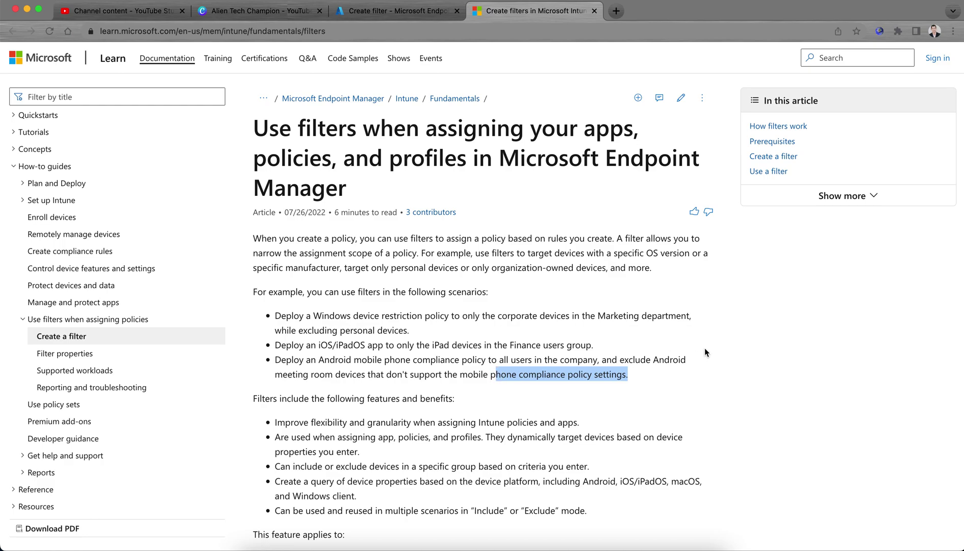
# - Read the article's list of filter features and benefits, including flexible assignment and criteria-based inclusion or exclusion
pyautogui.scroll(-1, 695, 357)
pyautogui.scroll(-6, 694, 358)
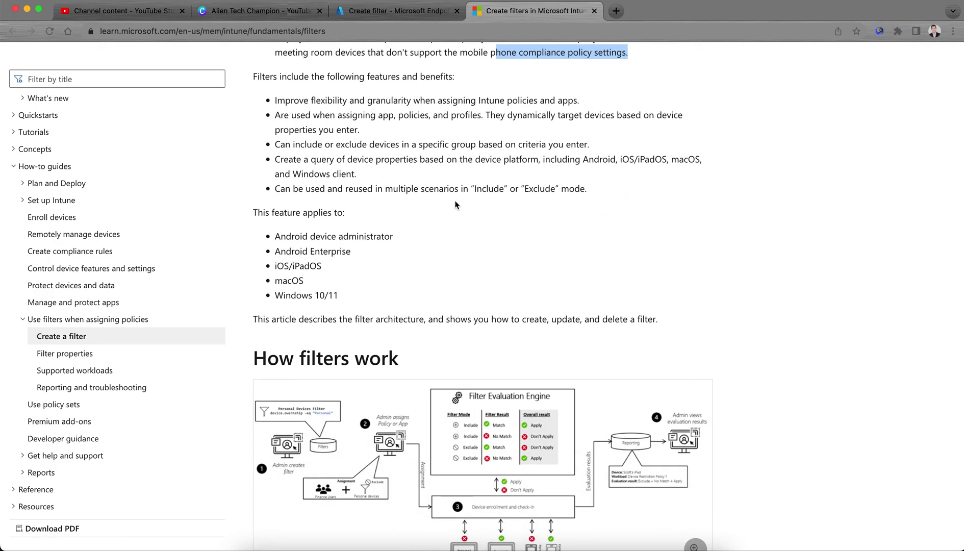
pyautogui.moveTo(377, 76); pyautogui.dragTo(468, 83)
pyautogui.click(394, 101)
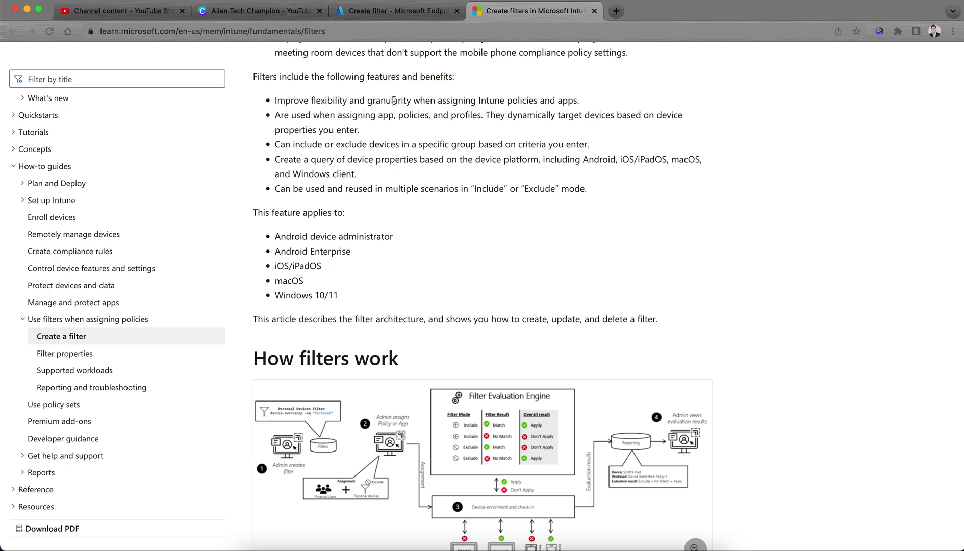
pyautogui.moveTo(313, 100); pyautogui.dragTo(580, 101)
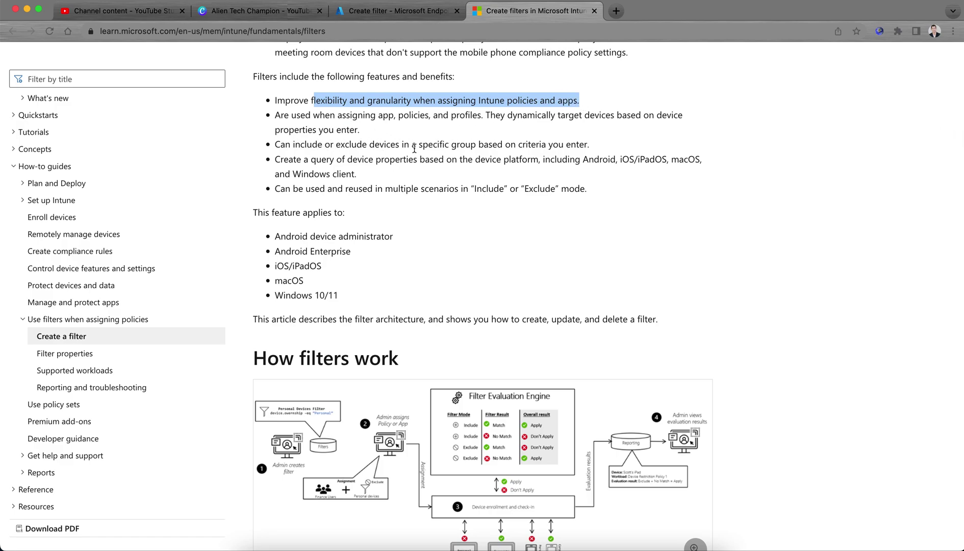
pyautogui.moveTo(607, 148); pyautogui.dragTo(484, 146)
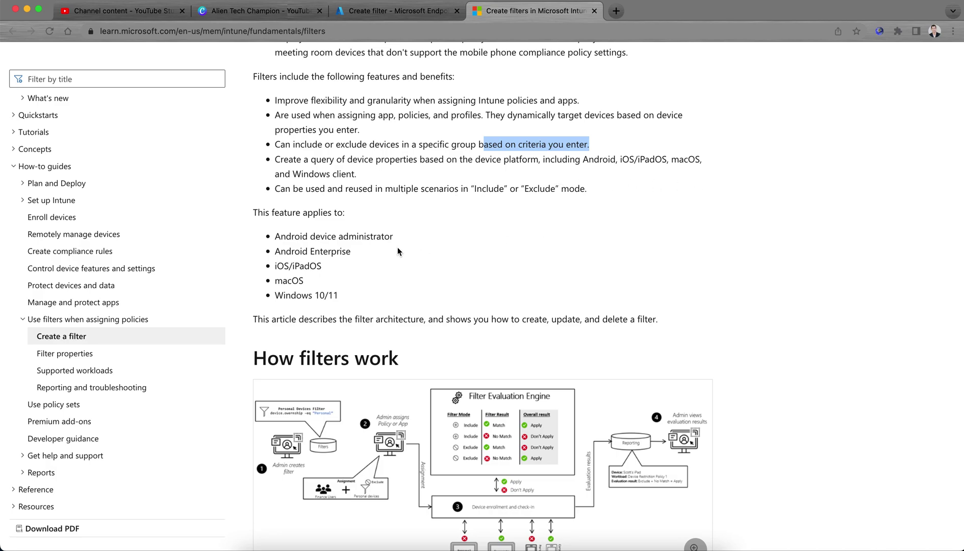
# - Review the list of platforms the filter feature applies to, from Android device administrator through iOS/iPadOS
pyautogui.moveTo(292, 236); pyautogui.dragTo(391, 230)
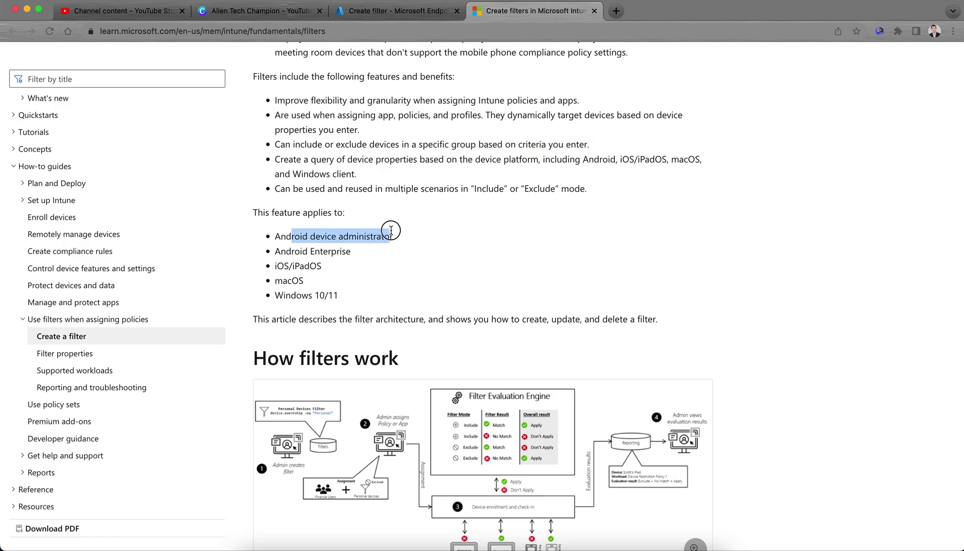
pyautogui.moveTo(295, 251); pyautogui.dragTo(346, 252)
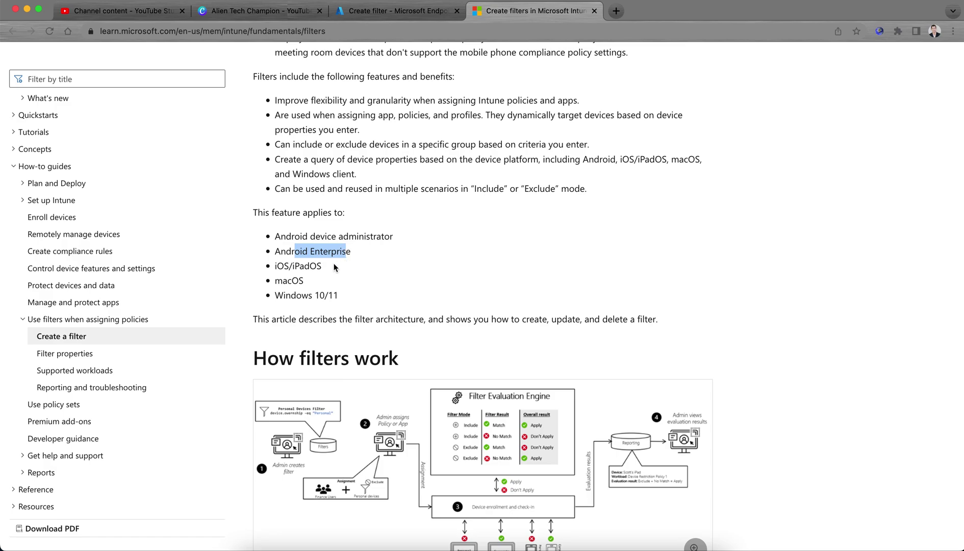
pyautogui.click(317, 269)
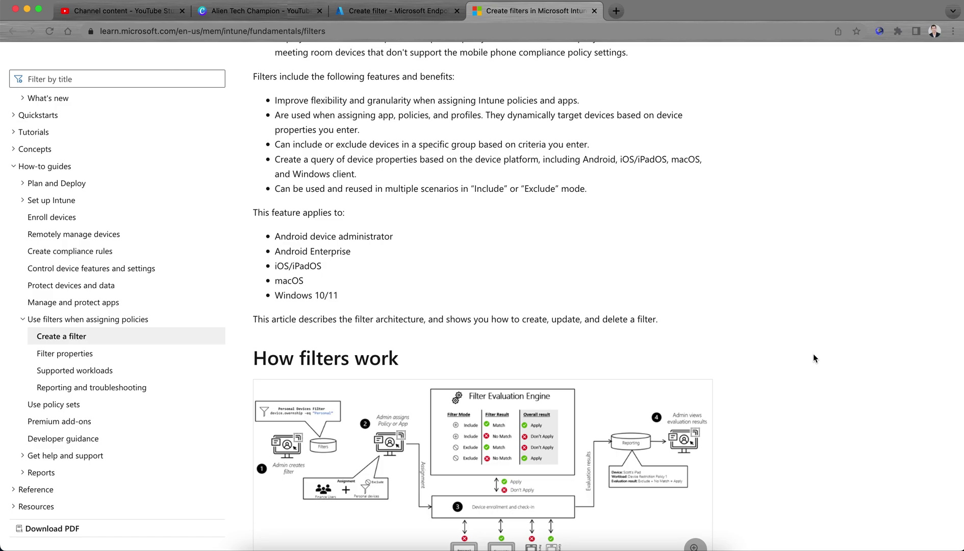
# - Examine the filter evaluation diagram under How filters work in its enlarged view and close the enlargement
pyautogui.scroll(-1, 814, 354)
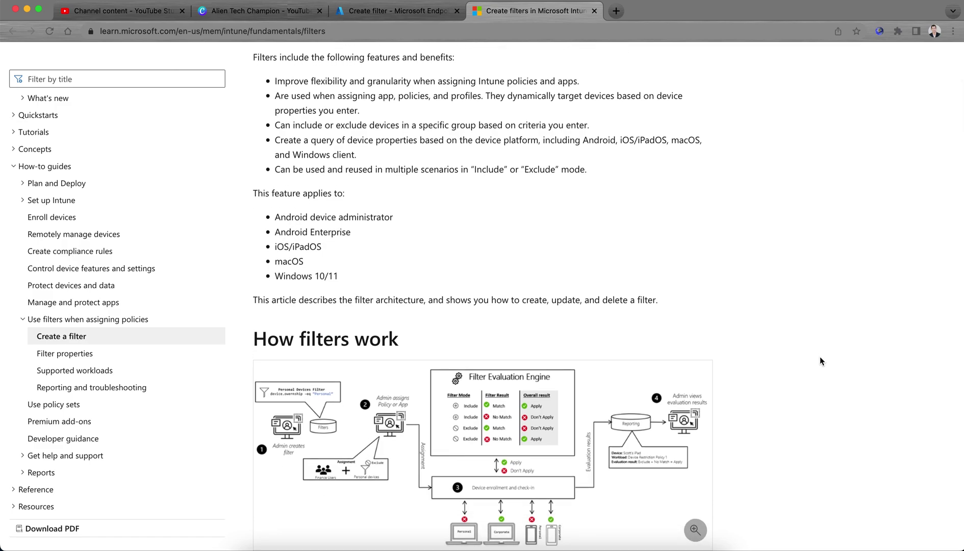
pyautogui.scroll(-5, 819, 357)
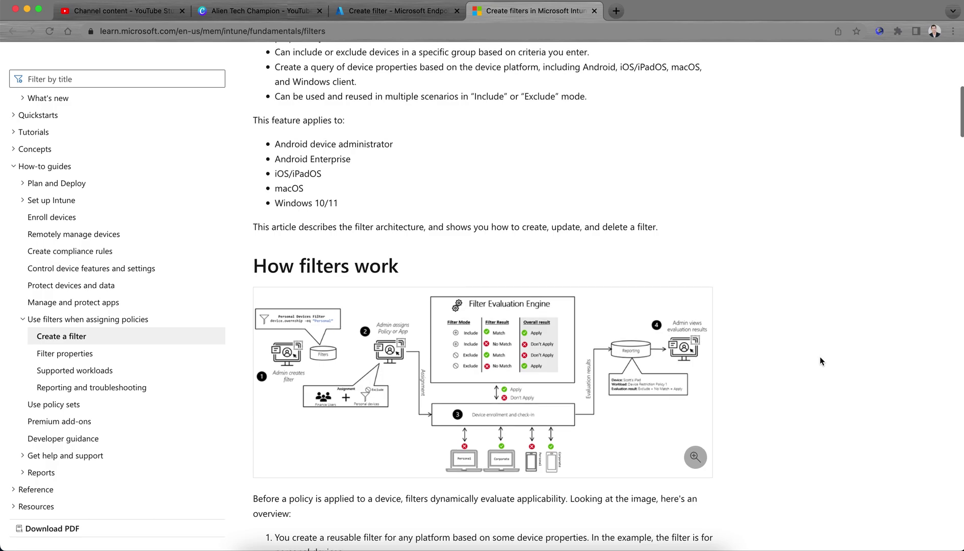
pyautogui.scroll(-1, 769, 343)
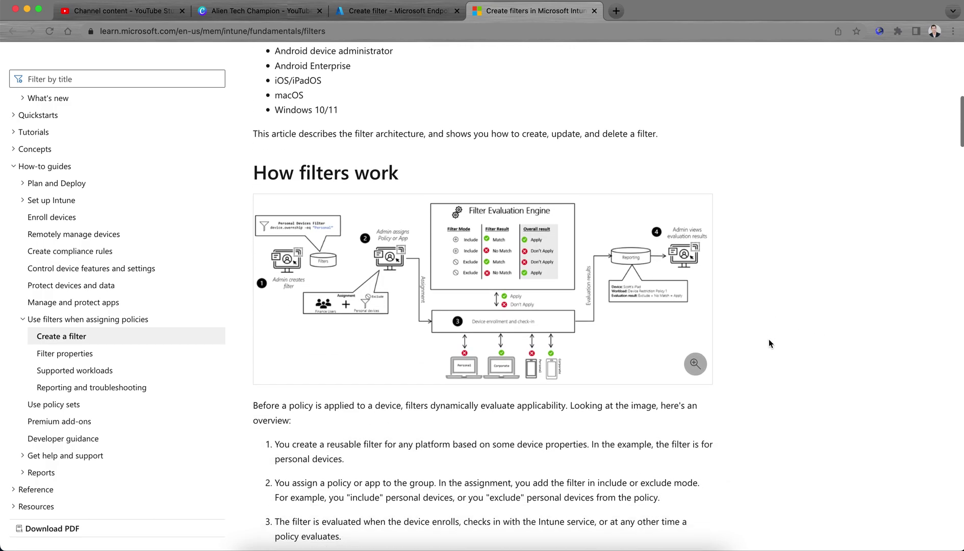
pyautogui.scroll(-3, 768, 343)
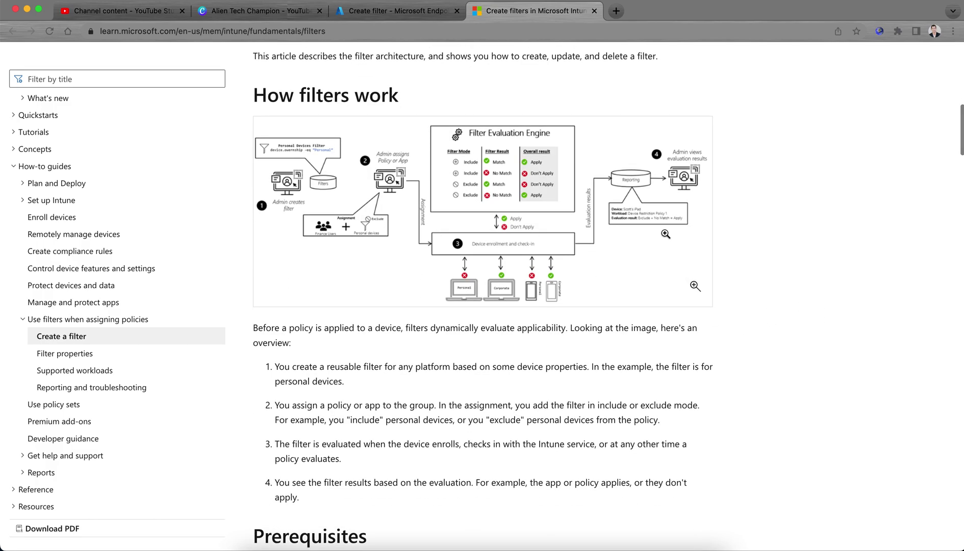
pyautogui.click(694, 287)
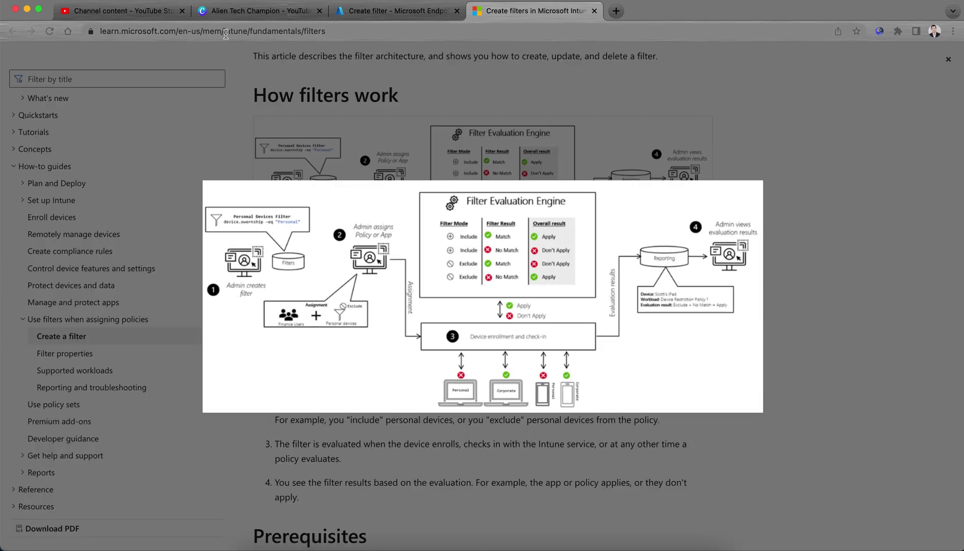
pyautogui.click(862, 177)
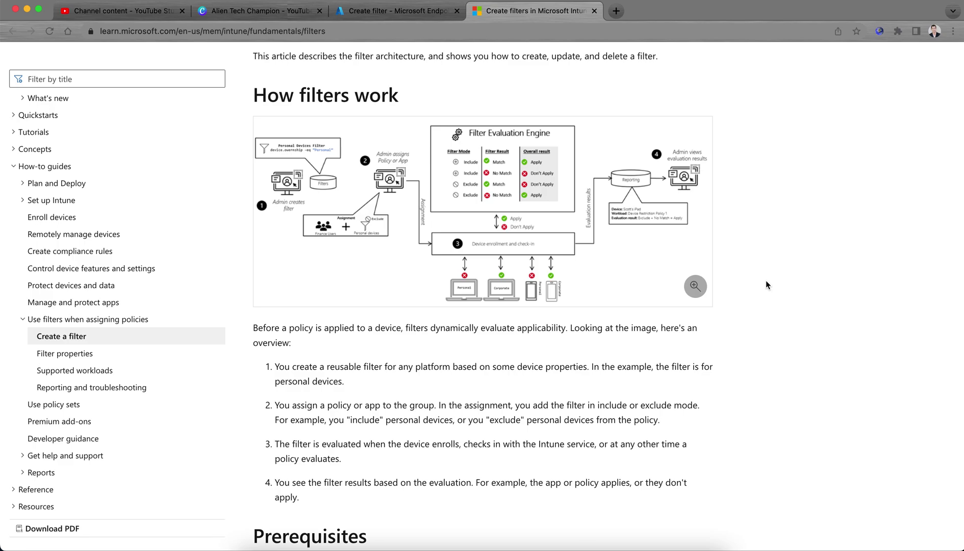
# - Read through the filter overview, the prerequisites and the Create a filter instructions up to the rule builder and rule syntax
pyautogui.scroll(-3, 767, 285)
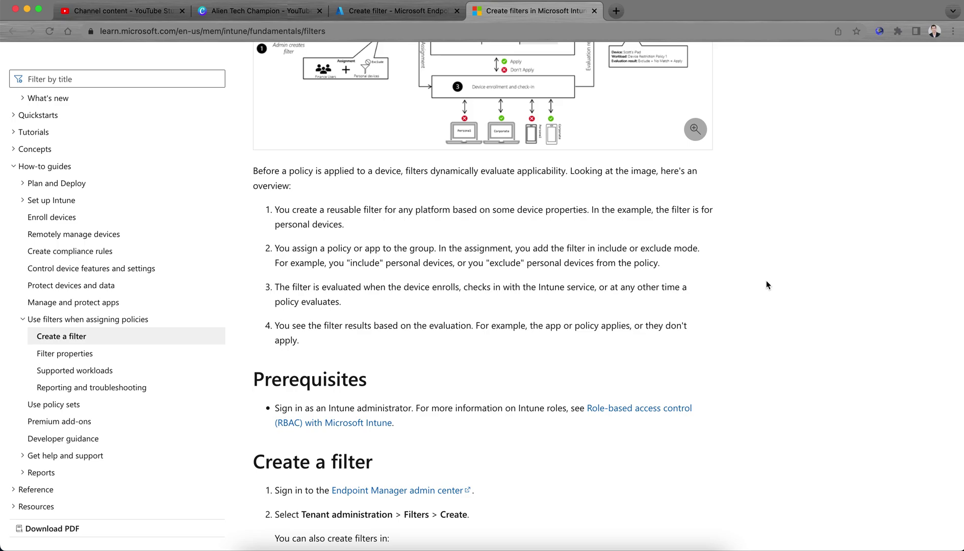
pyautogui.scroll(-3, 767, 285)
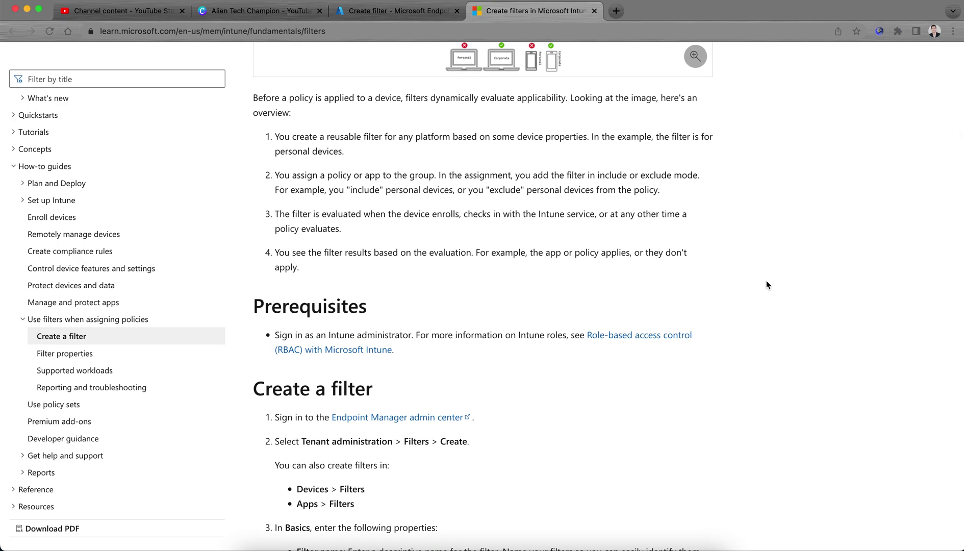
pyautogui.scroll(-3, 767, 285)
pyautogui.scroll(-8, 767, 283)
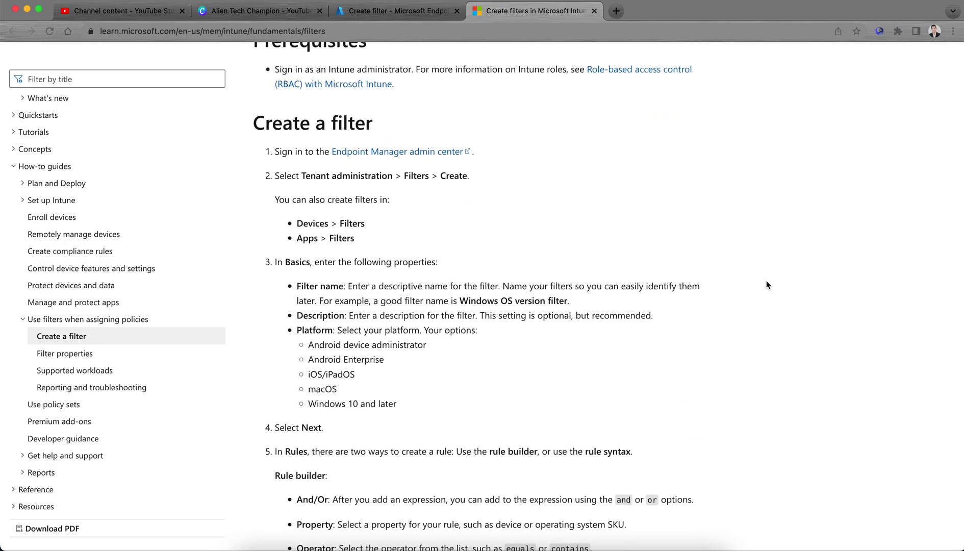
pyautogui.scroll(-5, 767, 285)
pyautogui.scroll(-7, 767, 285)
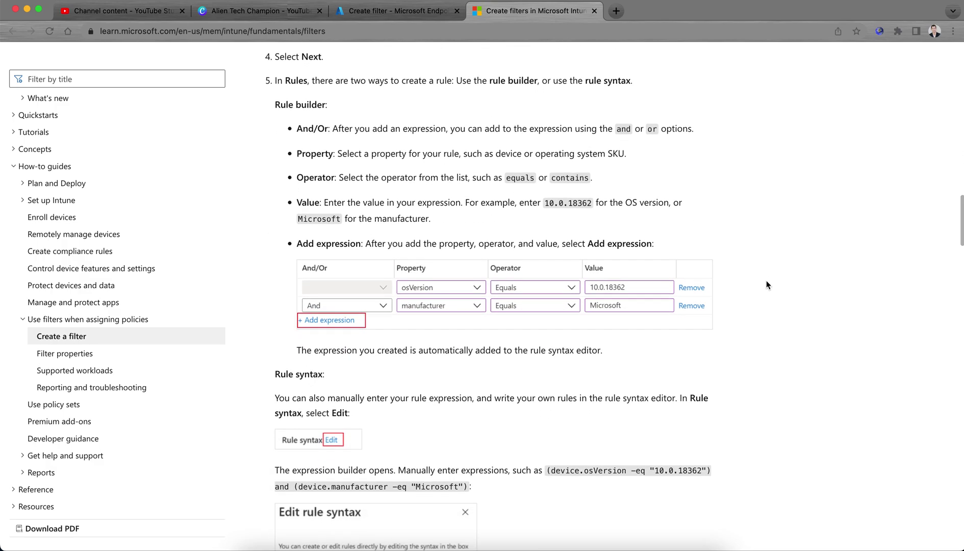
# - Switch to the Create filter page in Microsoft Endpoint Manager and change the filter name to "Only COD iOS iPhone Device"
pyautogui.click(404, 15)
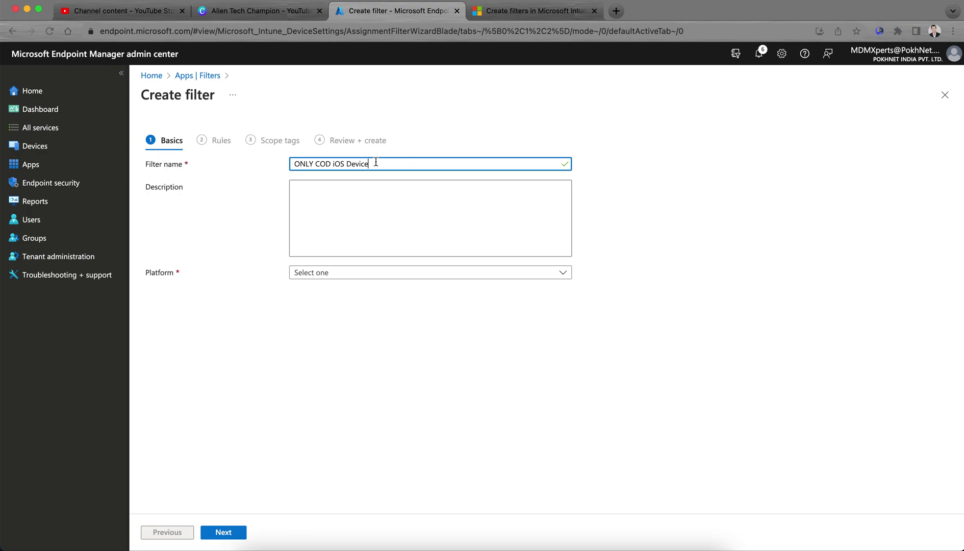
pyautogui.click(346, 164)
pyautogui.write('iPhone')
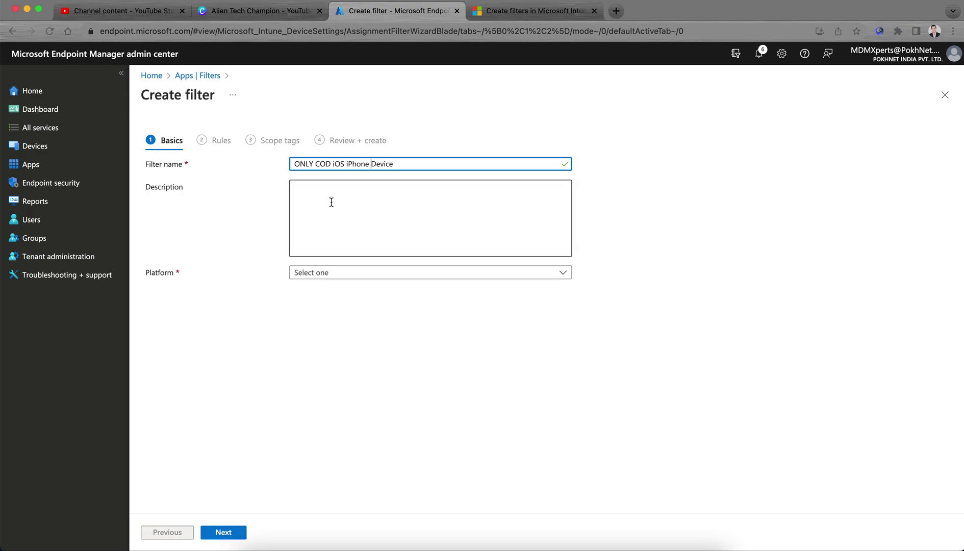
pyautogui.click(315, 164)
pyautogui.press('BackSpace')
pyautogui.press('BackSpace')
pyautogui.press('BackSpace')
pyautogui.write('only')
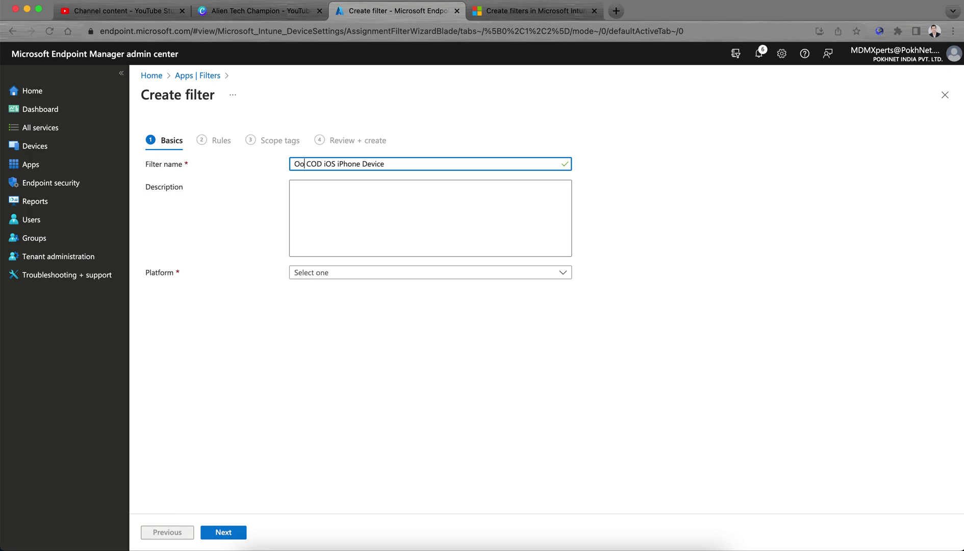
pyautogui.press('BackSpace')
pyautogui.press('BackSpace')
pyautogui.press('BackSpace')
pyautogui.press('BackSpace')
pyautogui.write('nly')
# - Set the filter's platform to iOS/iPadOS and proceed to the Rules stage
pyautogui.click(239, 533)
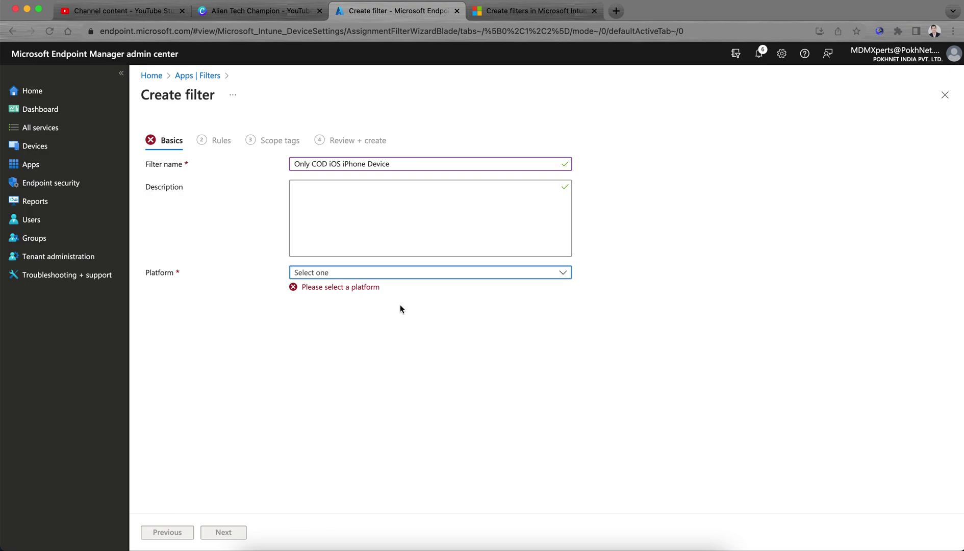
pyautogui.click(385, 274)
pyautogui.click(350, 293)
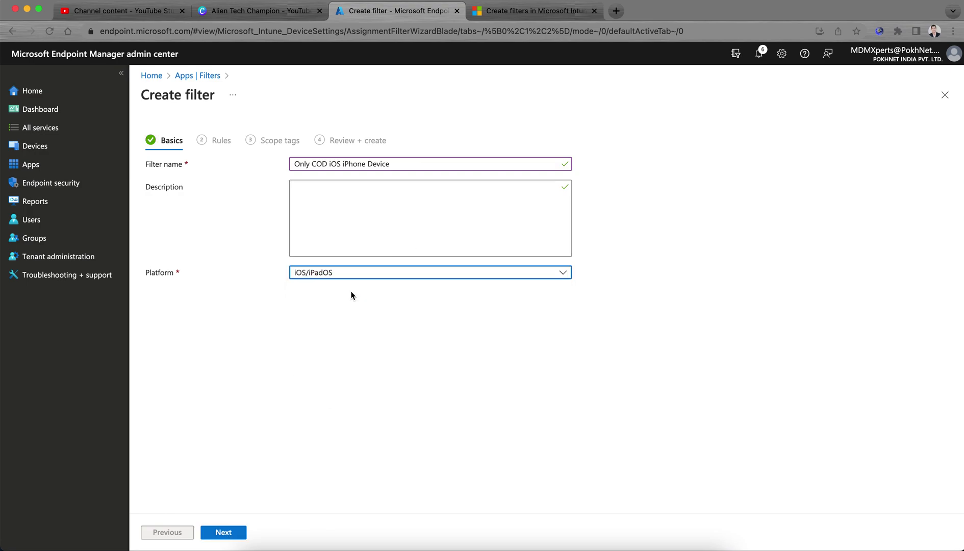
pyautogui.click(234, 532)
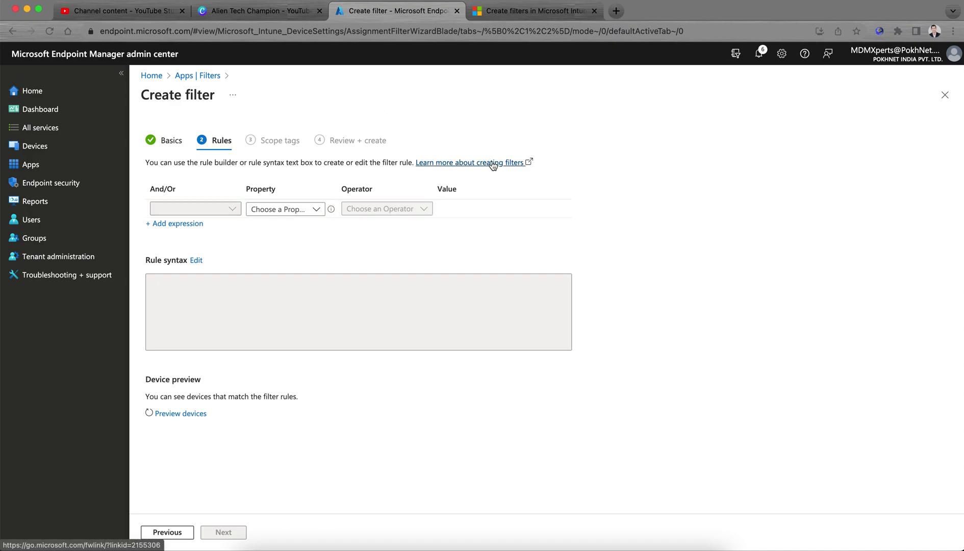
# - Define the first rule expression as deviceOwnership Equals Corporate
pyautogui.click(275, 210)
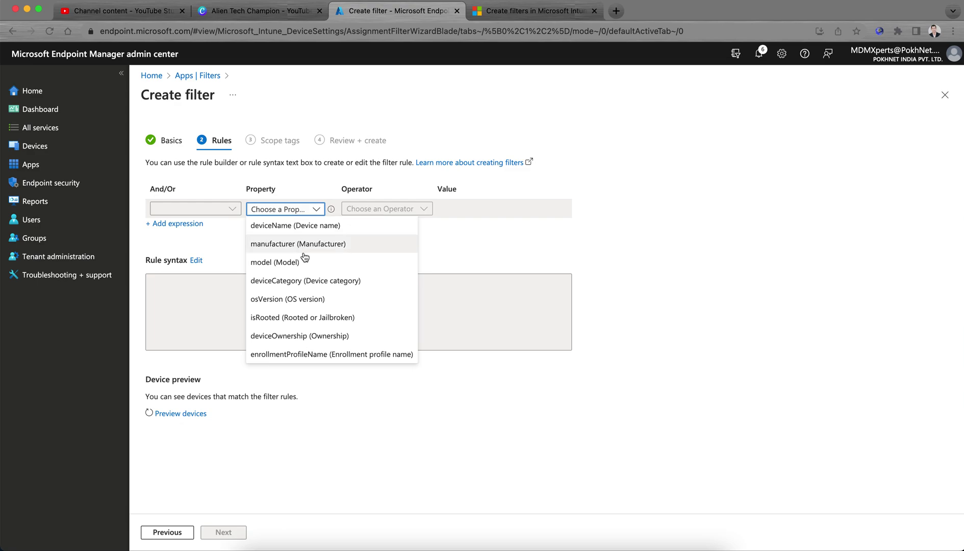
pyautogui.click(316, 337)
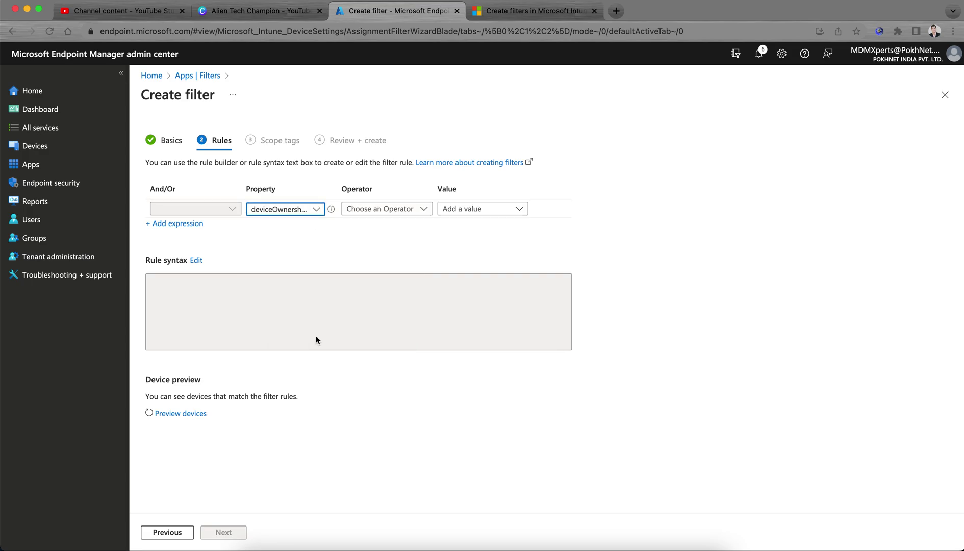
pyautogui.click(382, 213)
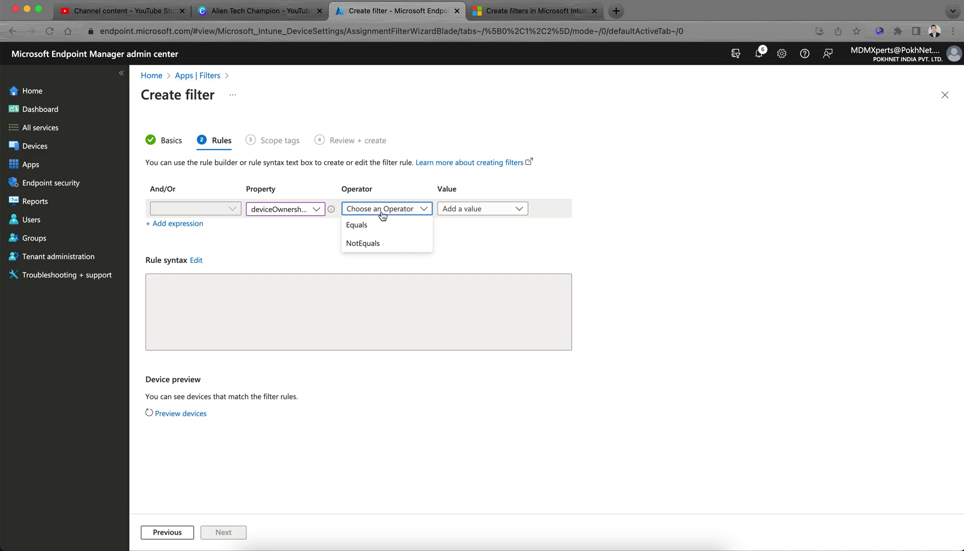
pyautogui.click(381, 225)
pyautogui.click(459, 210)
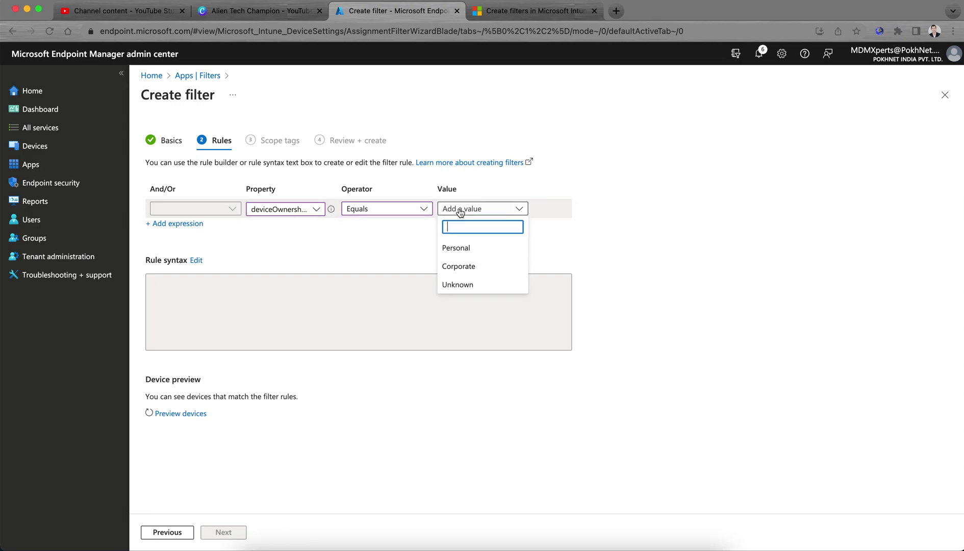
pyautogui.click(478, 266)
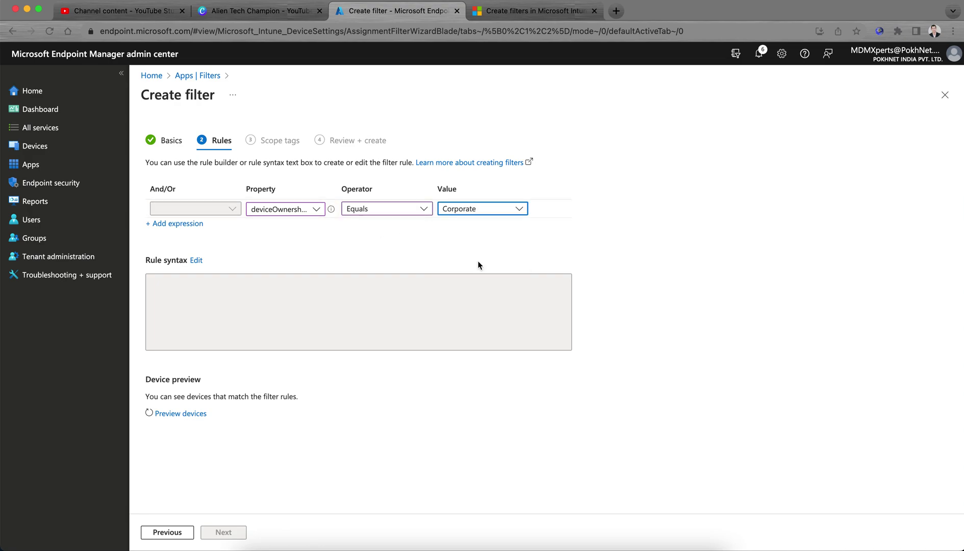
# - Add a second expression joined with And, requiring that model Contains "iPhone"
pyautogui.click(197, 223)
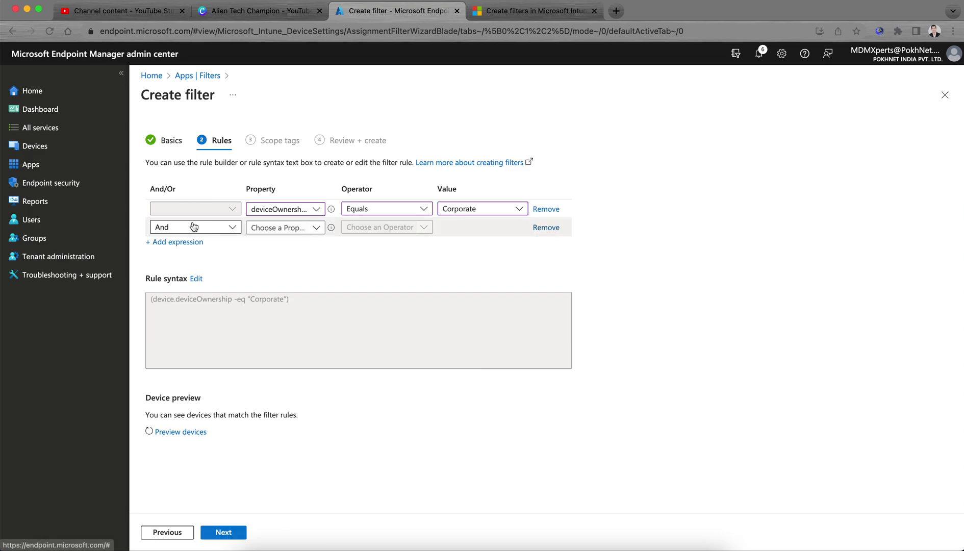
pyautogui.click(289, 230)
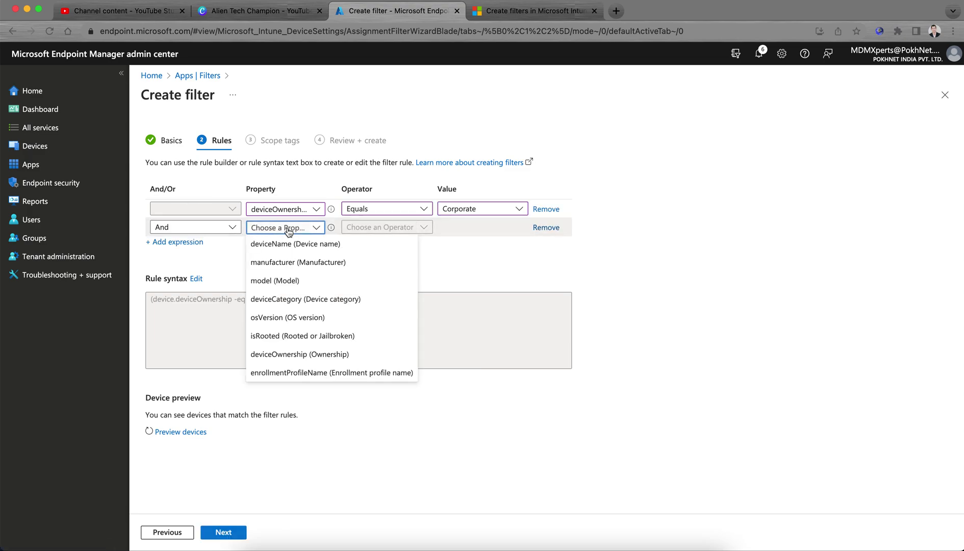
pyautogui.click(310, 278)
pyautogui.click(364, 231)
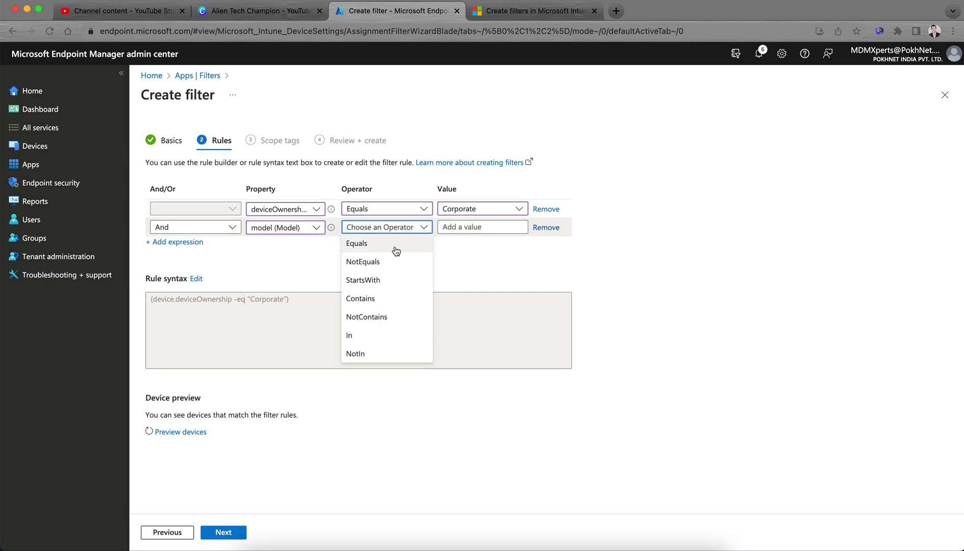
pyautogui.click(379, 299)
pyautogui.click(480, 226)
pyautogui.write('iphone')
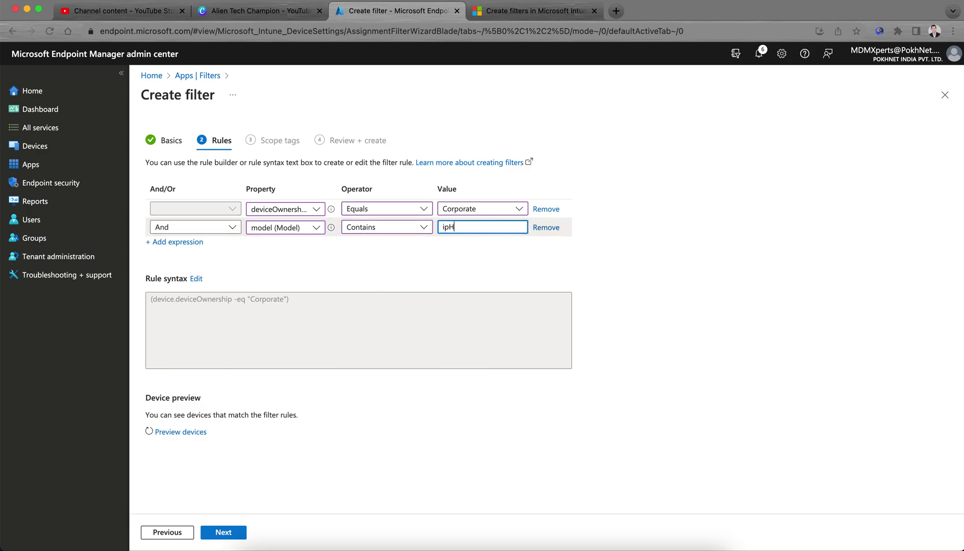
pyautogui.press('BackSpace')
pyautogui.press('BackSpace')
pyautogui.press('BackSpace')
pyautogui.press('BackSpace')
pyautogui.press('BackSpace')
pyautogui.write('Phone')
# - Switch to the Microsoft Learn article and read the instructions on rule syntax, previewing devices, scope tags and using a filter
pyautogui.click(555, 11)
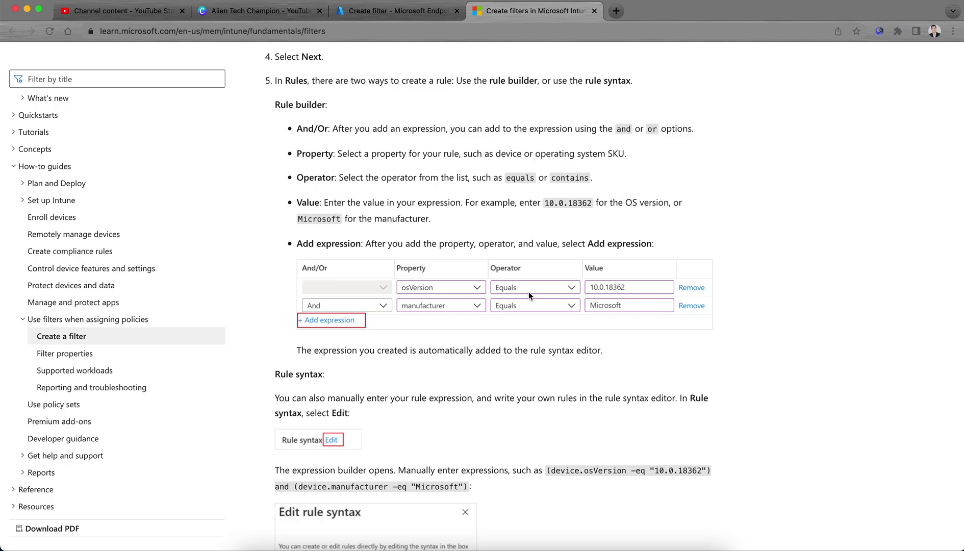
pyautogui.scroll(-3, 590, 321)
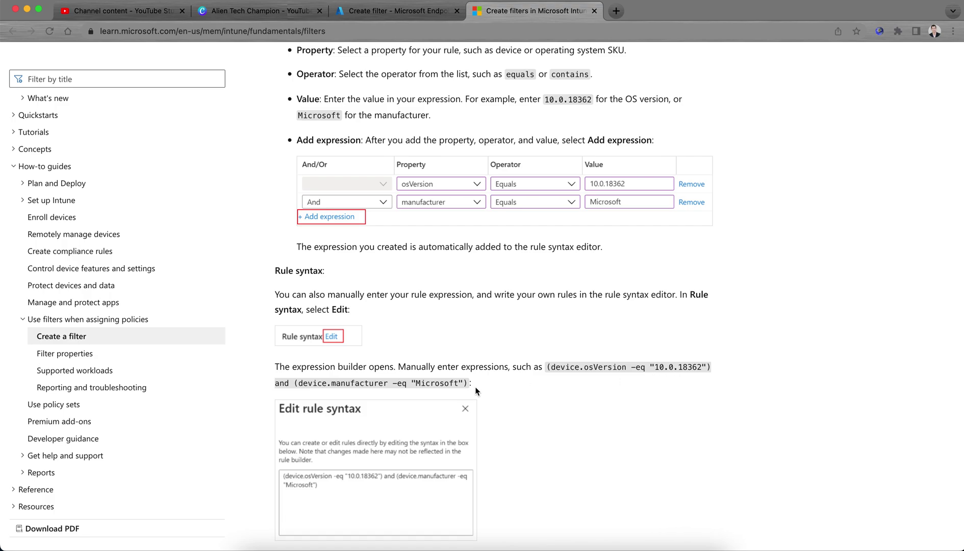
pyautogui.scroll(-3, 580, 389)
pyautogui.scroll(-8, 580, 390)
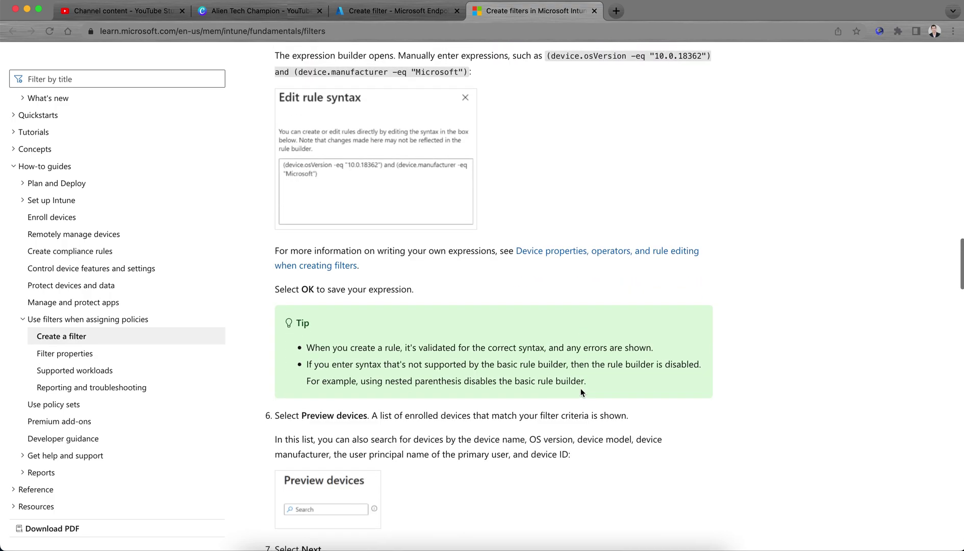
pyautogui.scroll(-2, 580, 388)
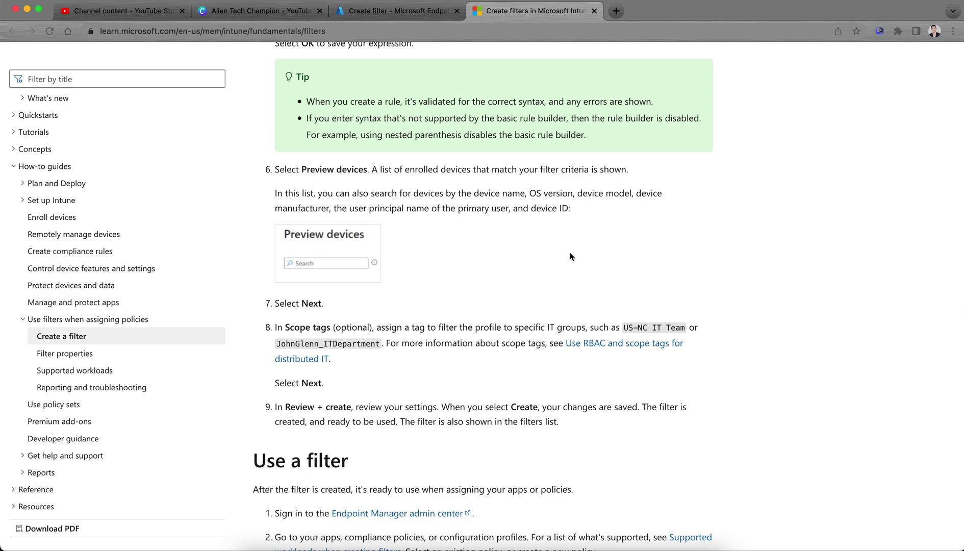
pyautogui.scroll(-4, 569, 252)
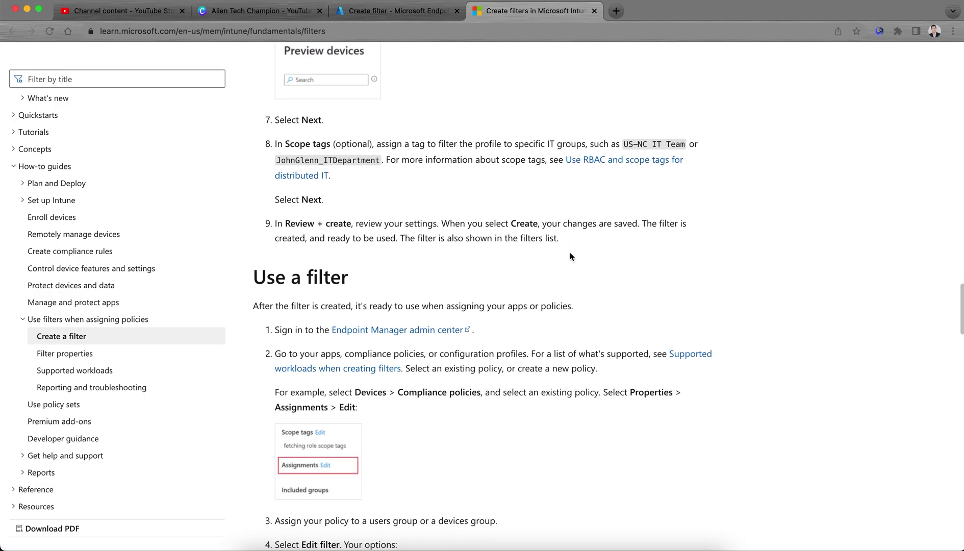
# - Return to the Endpoint Manager filter rules, change the model expression's operator to Equals, and add a third expression row
pyautogui.click(416, 15)
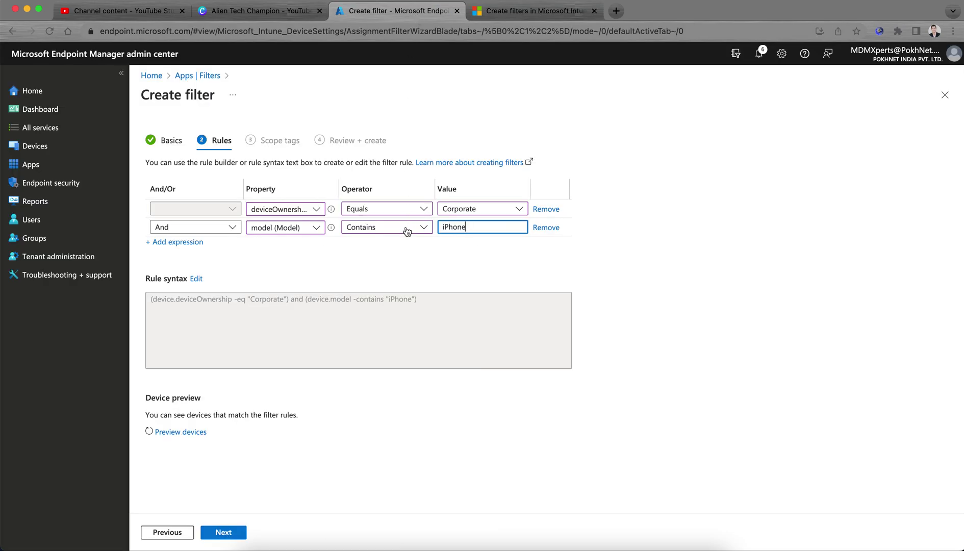
pyautogui.click(377, 232)
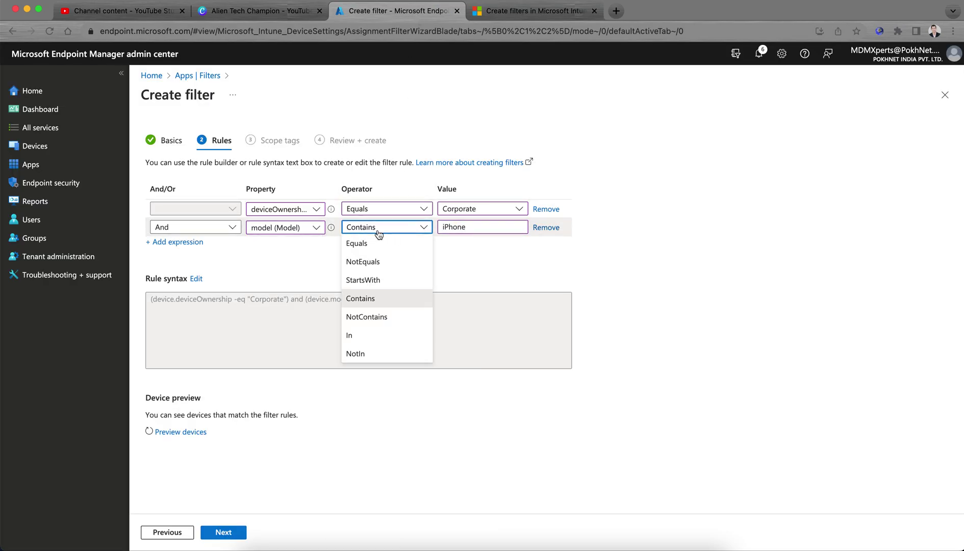
pyautogui.click(383, 242)
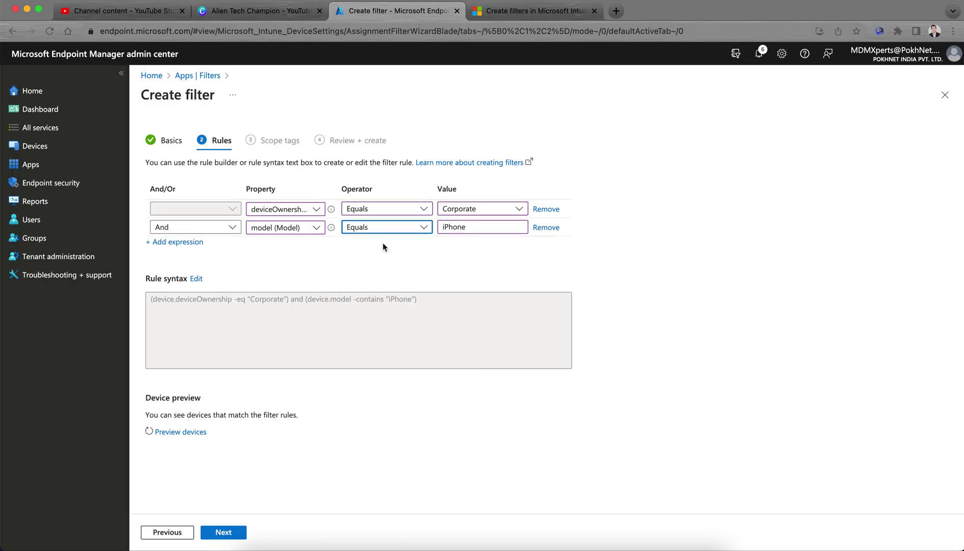
pyautogui.click(317, 231)
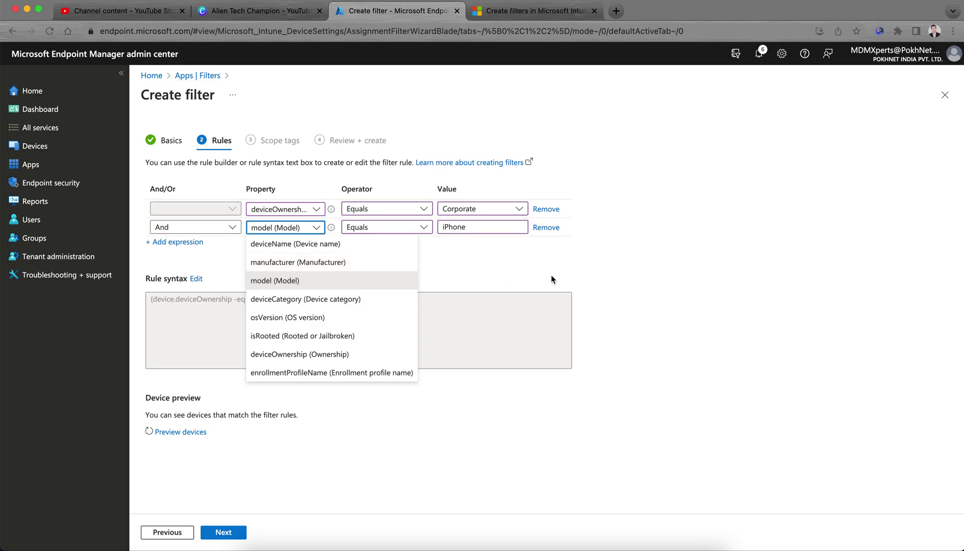
pyautogui.click(244, 252)
pyautogui.click(176, 242)
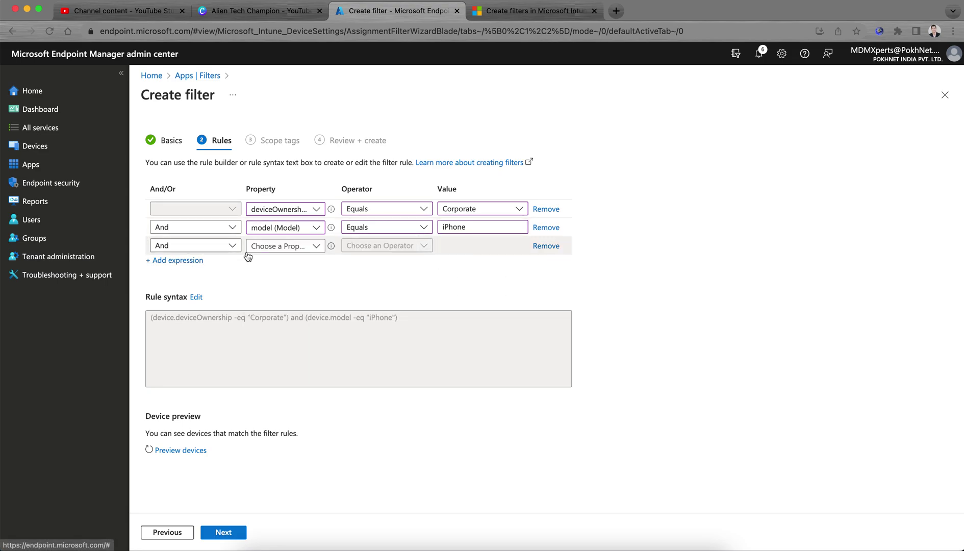
pyautogui.click(180, 228)
pyautogui.click(178, 260)
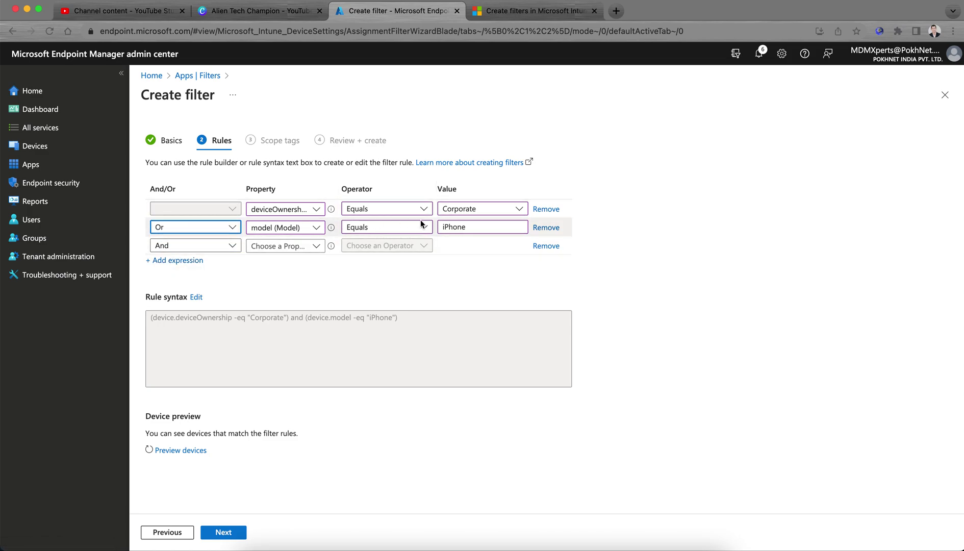
pyautogui.click(195, 229)
pyautogui.click(183, 244)
# - Join the third expression with Or and define it as osVersion StartsWith 15.6.0
pyautogui.click(205, 244)
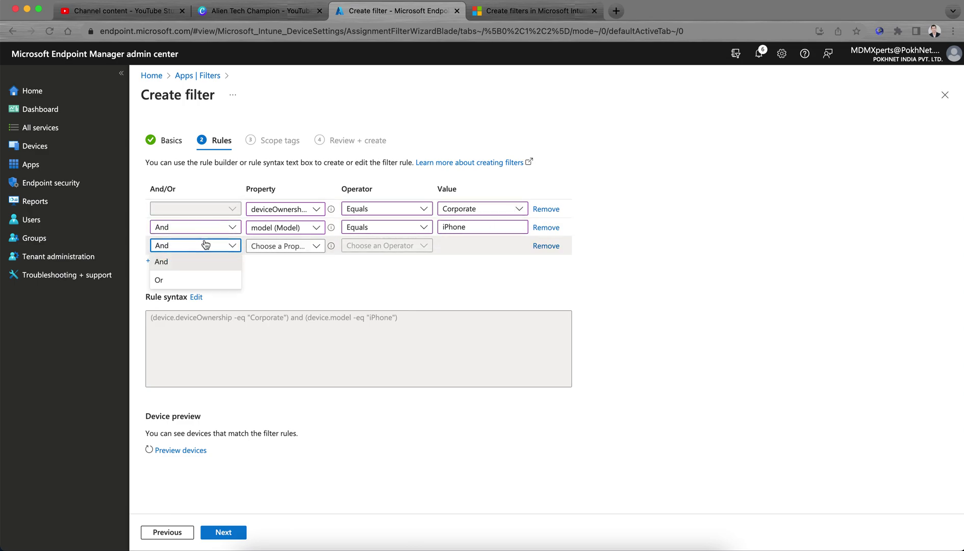
pyautogui.click(187, 280)
pyautogui.click(279, 249)
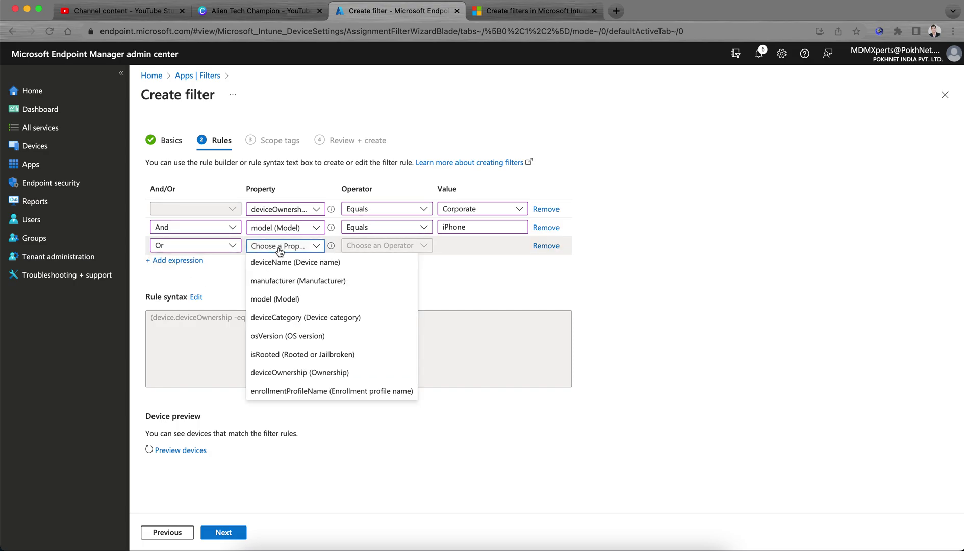
pyautogui.click(286, 335)
pyautogui.click(394, 247)
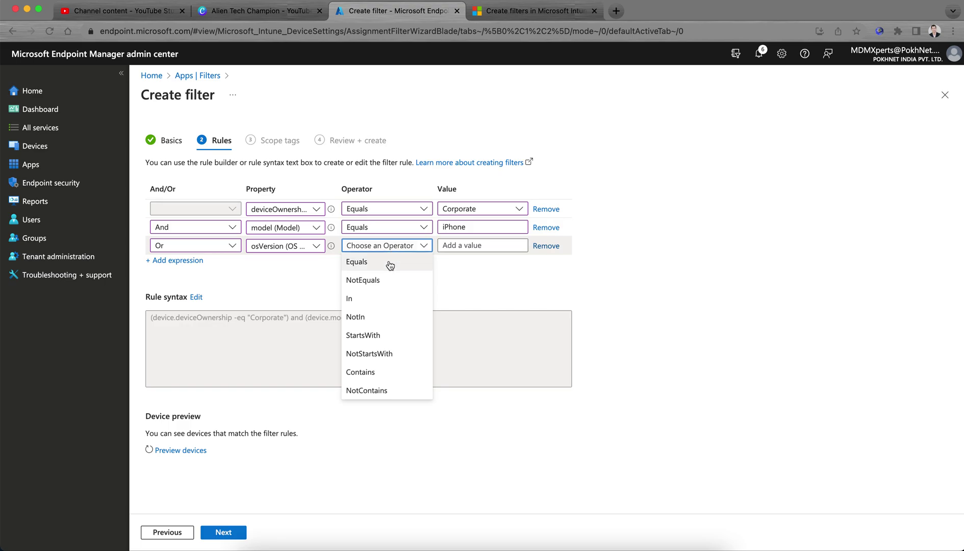
pyautogui.click(398, 334)
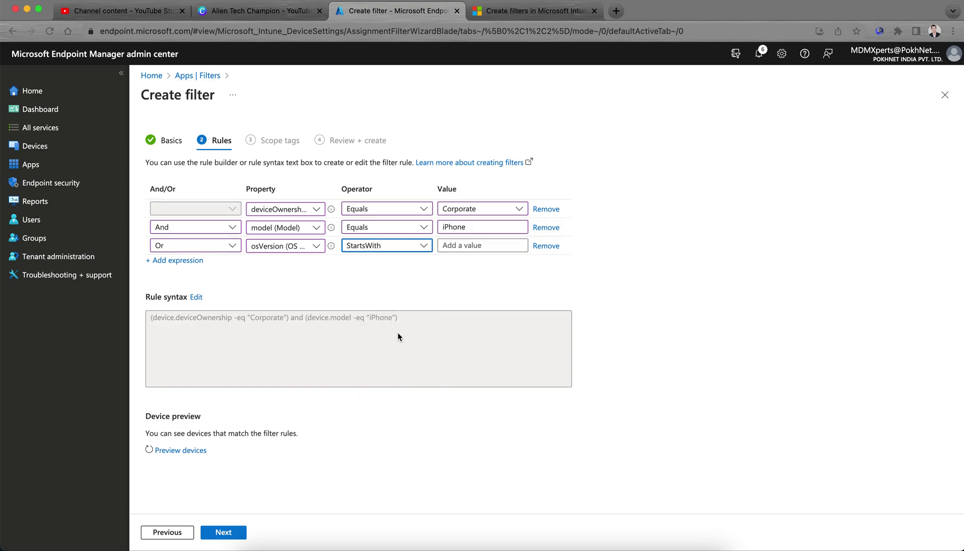
pyautogui.click(464, 241)
pyautogui.write('15.6.0')
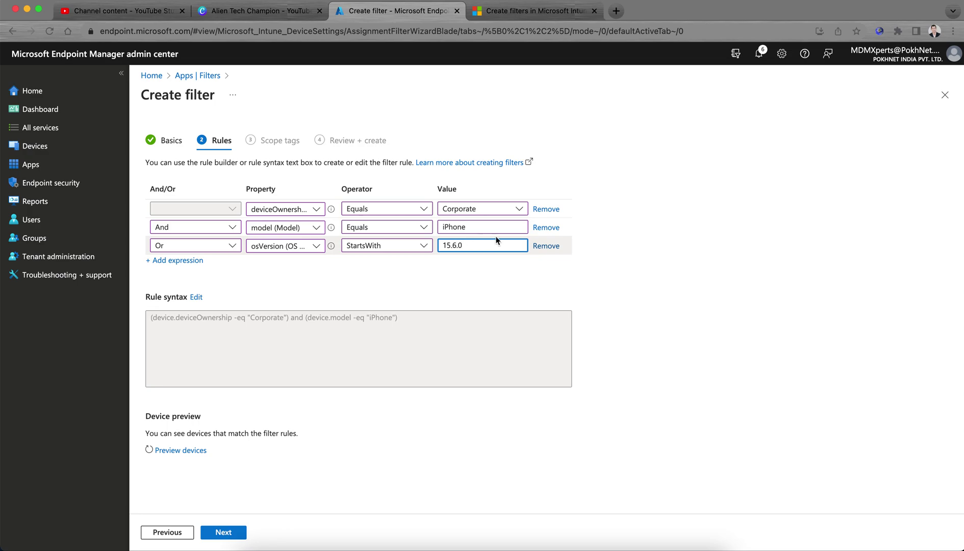
pyautogui.click(645, 266)
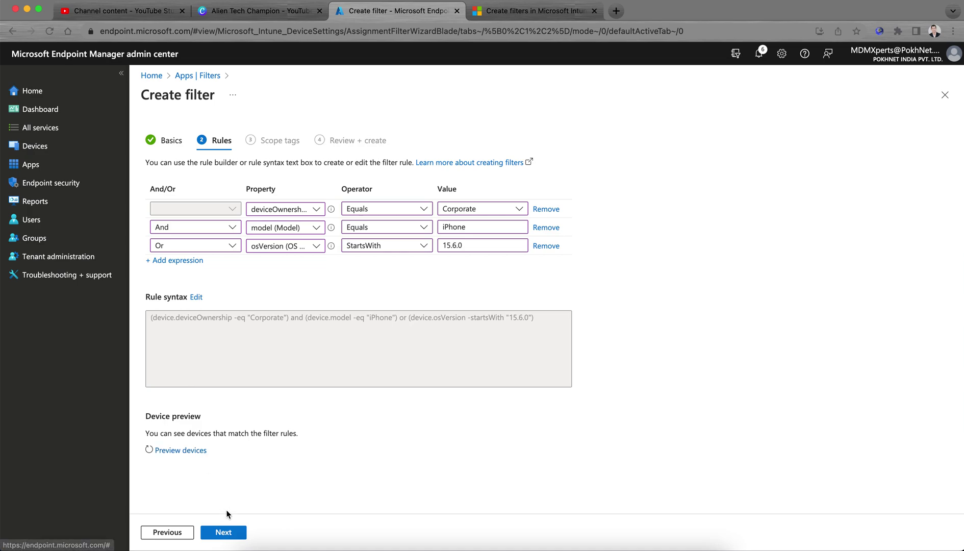
# - Preview the devices matching the filter rules, close the preview, and proceed to the Scope tags stage
pyautogui.click(190, 452)
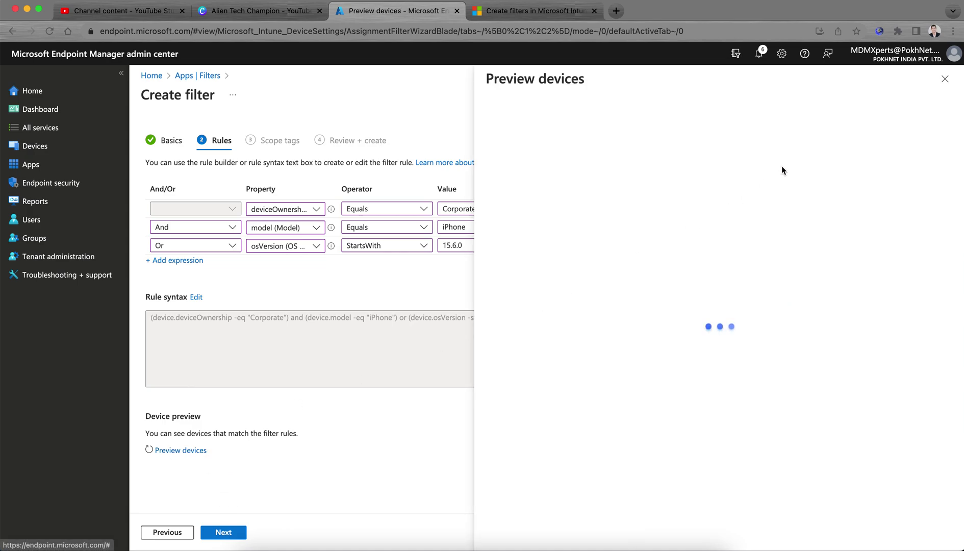
pyautogui.click(945, 79)
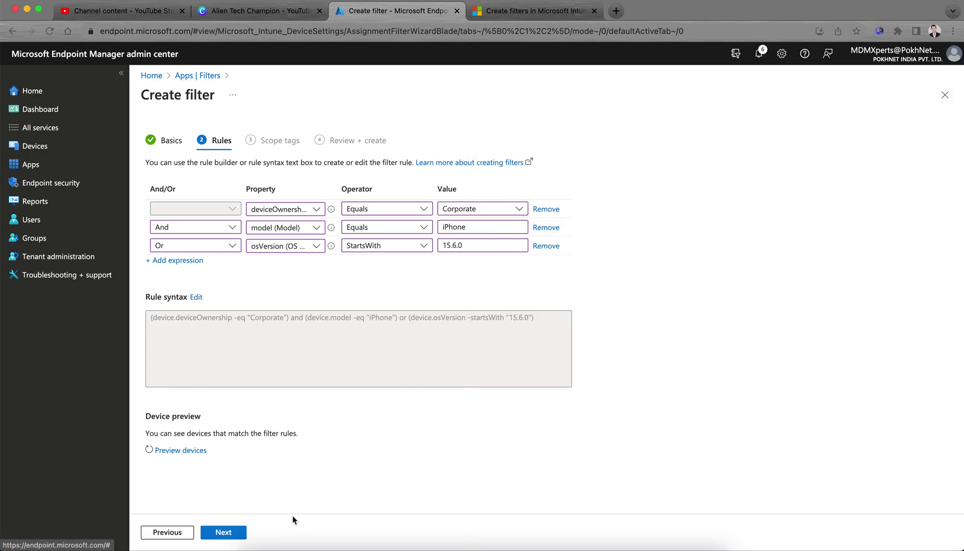
pyautogui.click(235, 531)
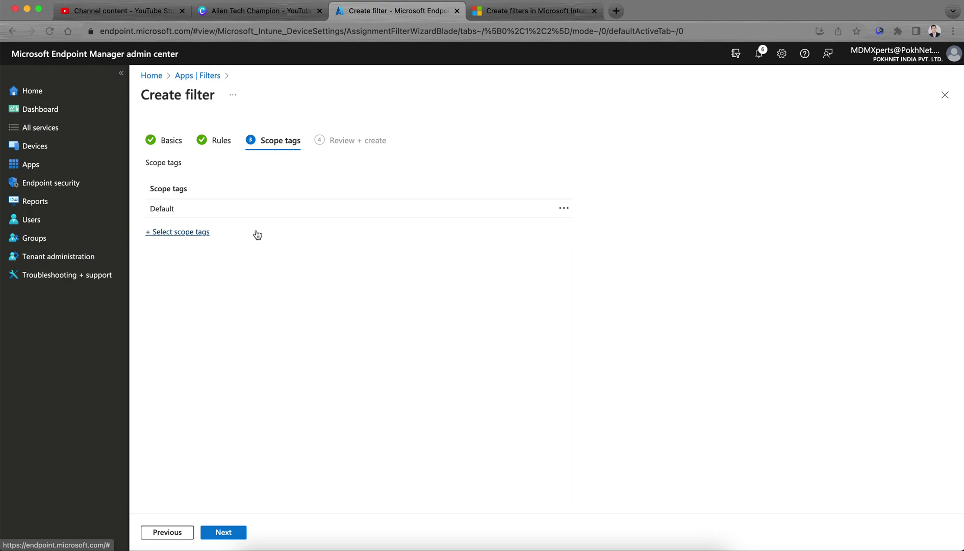
# - Check the available scope tags, keep only the Default tag, and create the filter
pyautogui.click(197, 232)
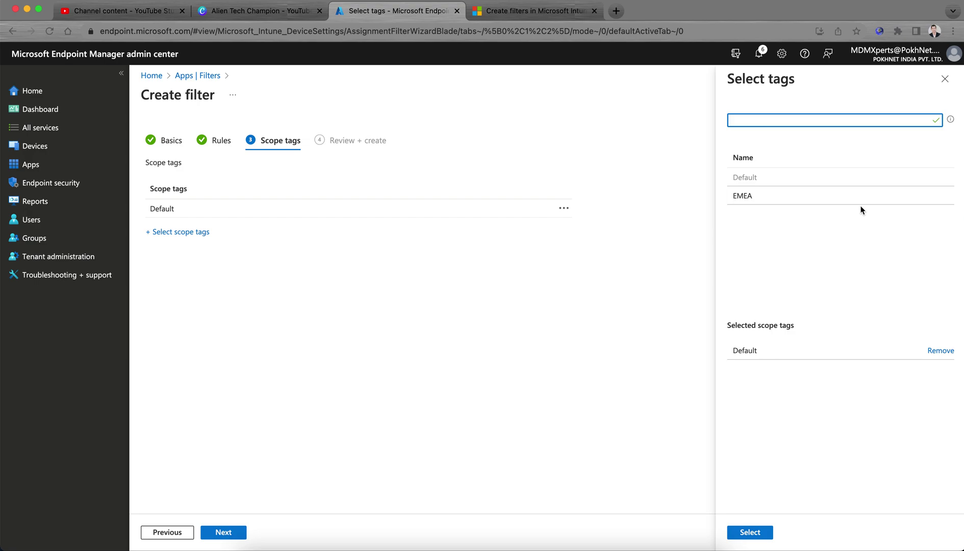
pyautogui.click(945, 78)
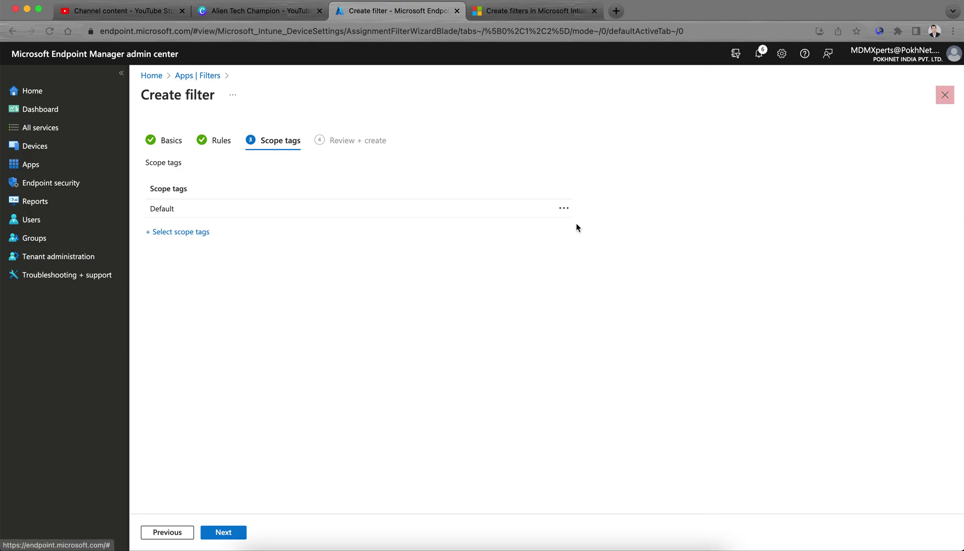
pyautogui.click(228, 532)
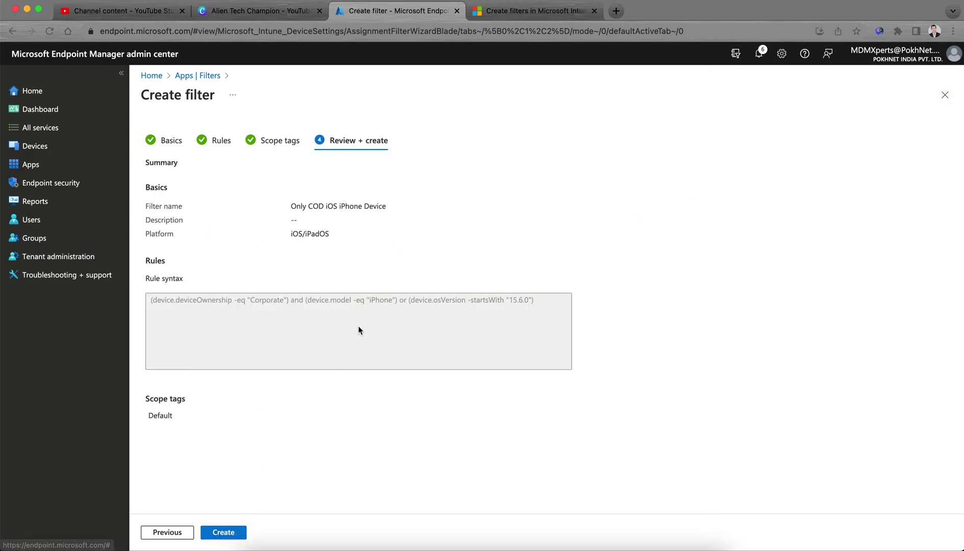
pyautogui.click(239, 532)
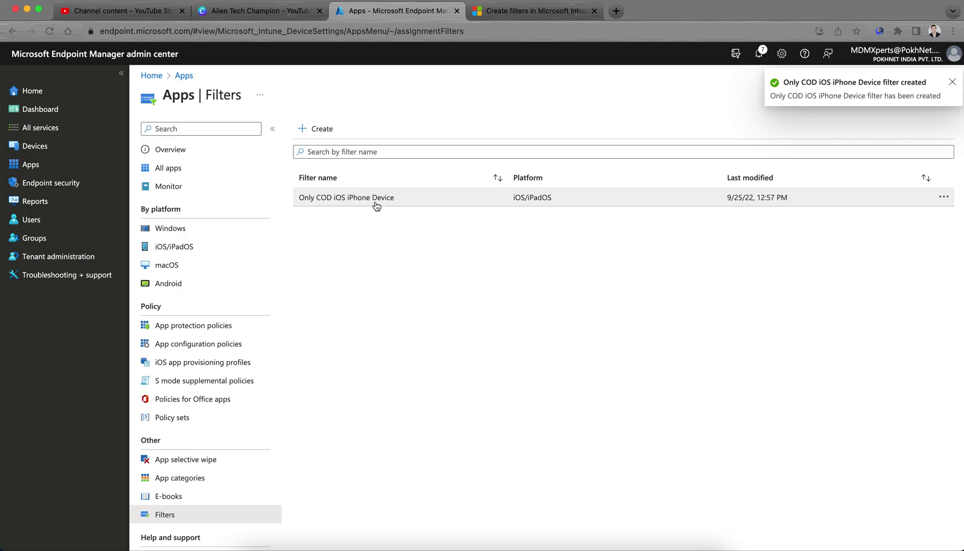
# - Open the basics of the Only COD iOS iPhone Device filter for editing and copy the filter name into its description
pyautogui.click(944, 200)
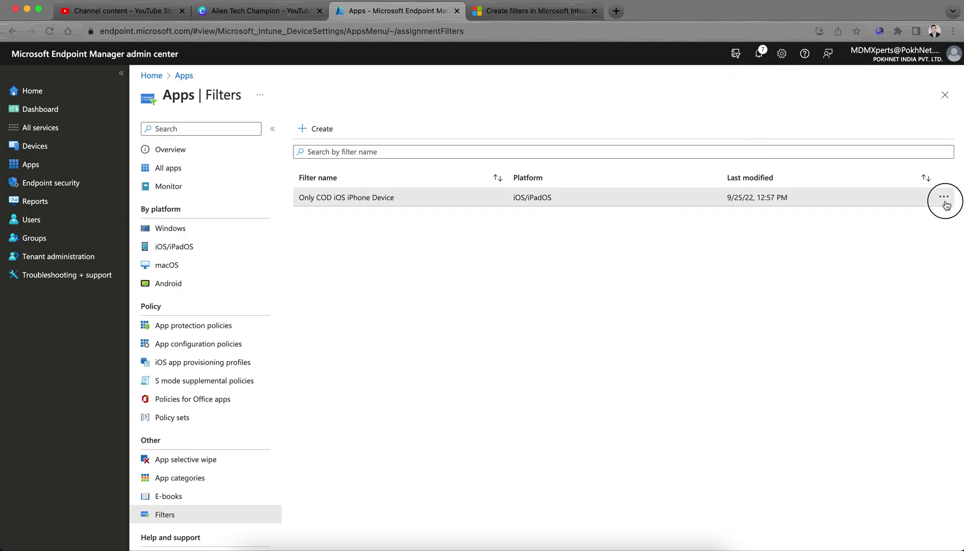
pyautogui.click(379, 198)
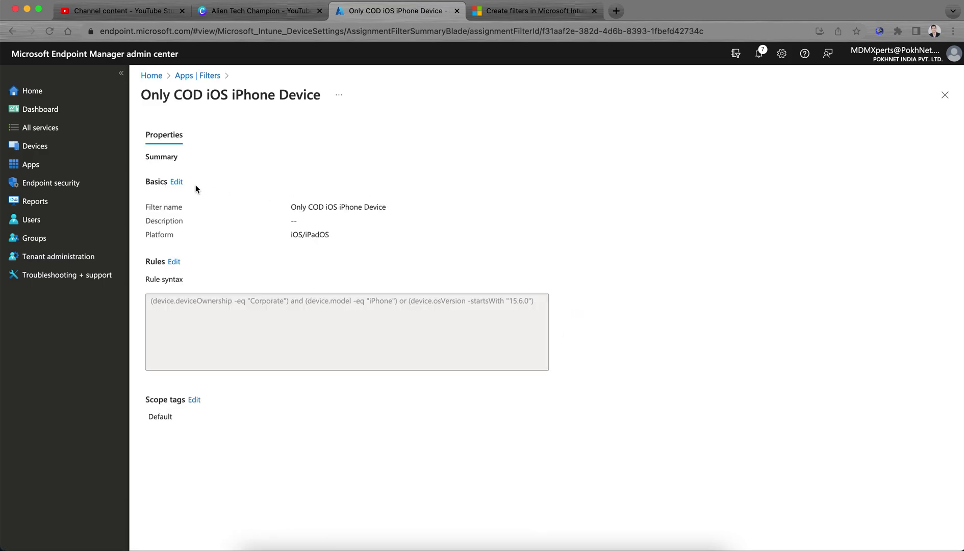
pyautogui.click(178, 183)
pyautogui.click(367, 190)
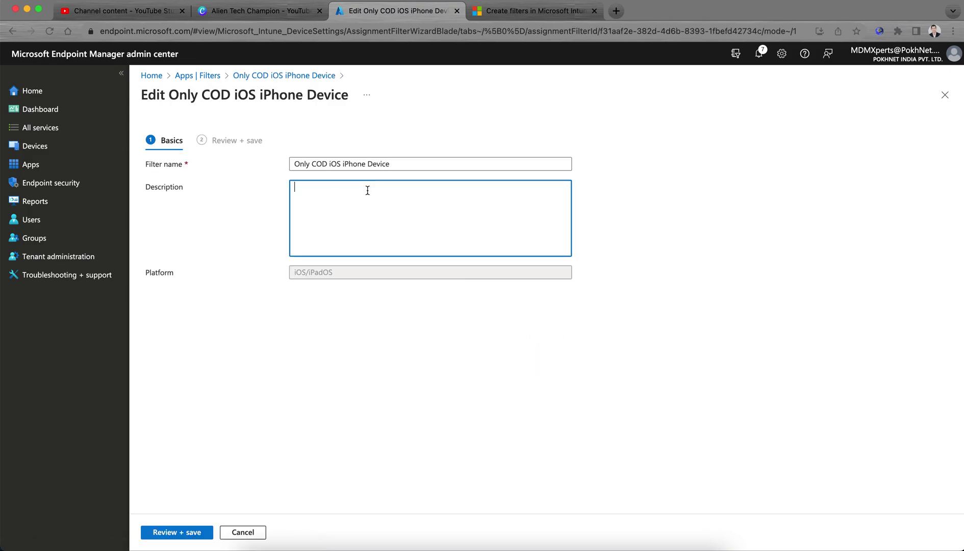
pyautogui.moveTo(396, 163); pyautogui.dragTo(248, 163)
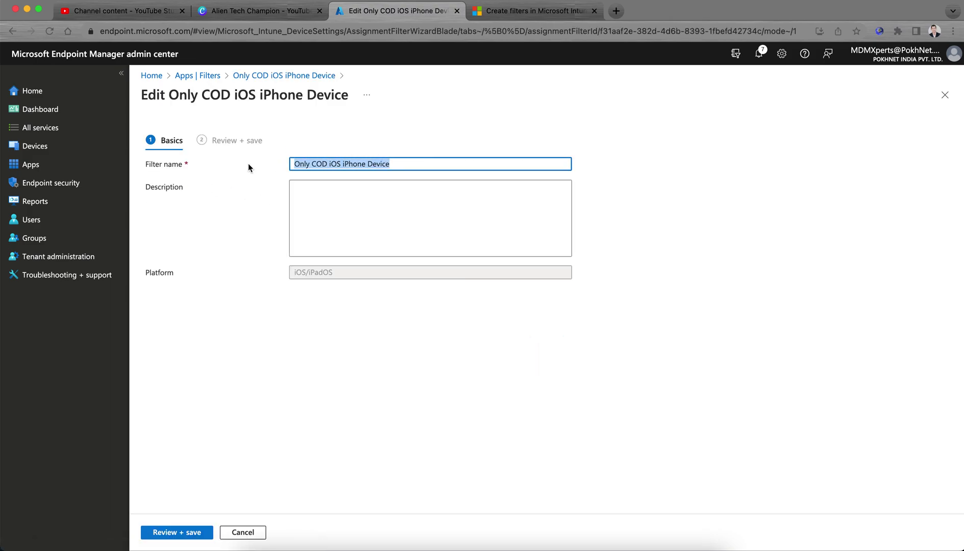
pyautogui.click(327, 206)
pyautogui.write('MS08 - How to Setup Android Enrollment with Intune')
pyautogui.moveTo(411, 164); pyautogui.dragTo(248, 151)
pyautogui.press('super+c')
pyautogui.click(414, 184)
pyautogui.moveTo(489, 186); pyautogui.dragTo(285, 188)
pyautogui.press('super+v')
# - Reword the description as "Only Company Owned (COD) Apple iOS - iPhone Devices" and save the filter's basics
pyautogui.click(312, 187)
pyautogui.write('Compute')
pyautogui.press('BackSpace')
pyautogui.press('BackSpace')
pyautogui.press('BackSpace')
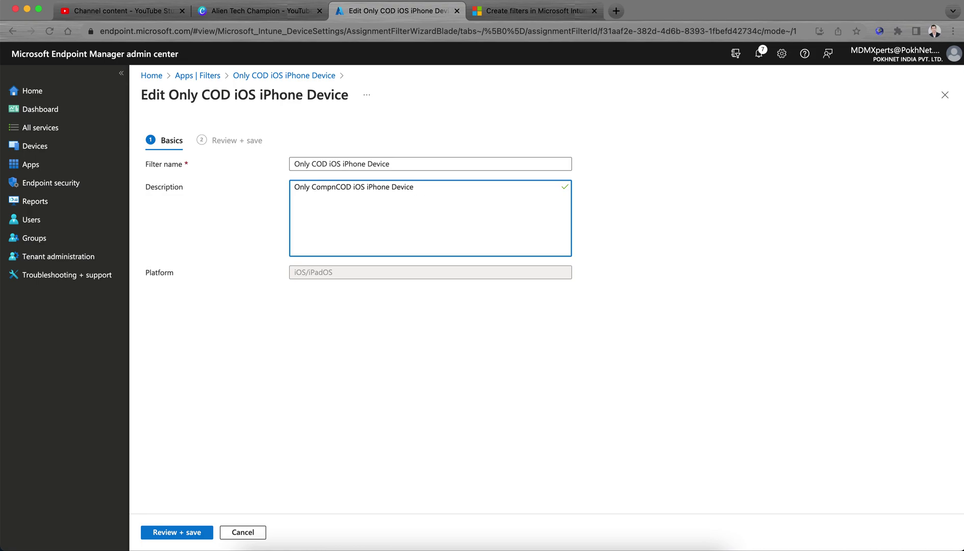
pyautogui.write('any Owned ')
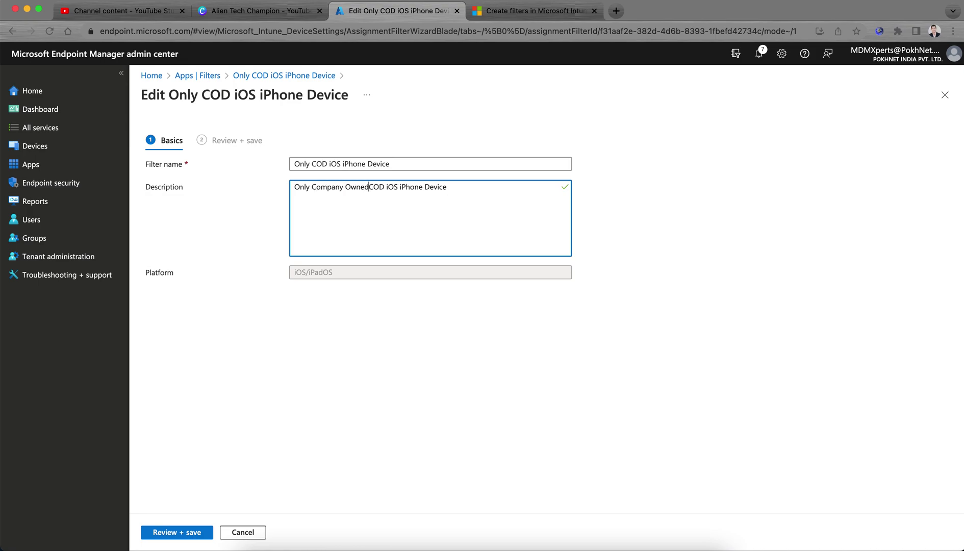
pyautogui.write('(')
pyautogui.click(388, 187)
pyautogui.write(') Apple')
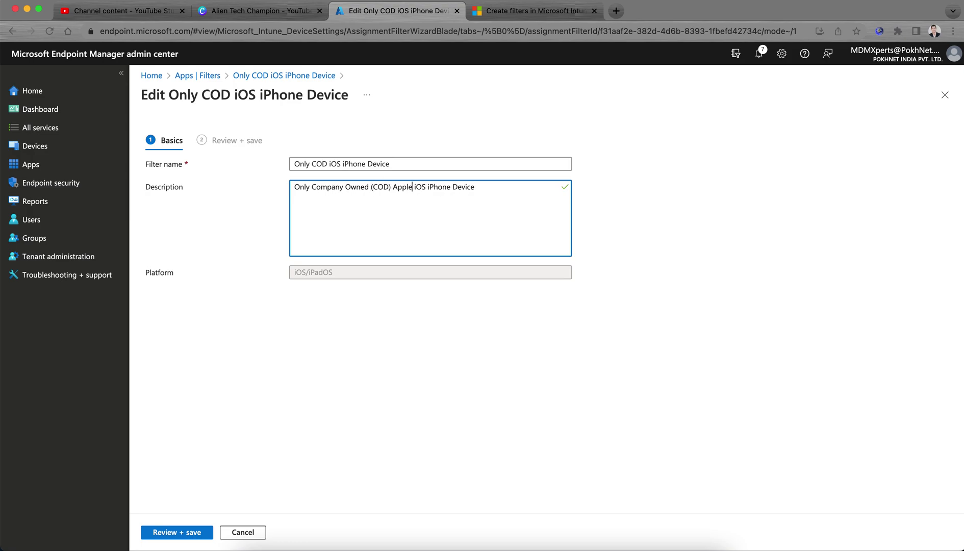
pyautogui.write('-')
pyautogui.click(495, 188)
pyautogui.write('s')
pyautogui.click(192, 533)
pyautogui.click(164, 532)
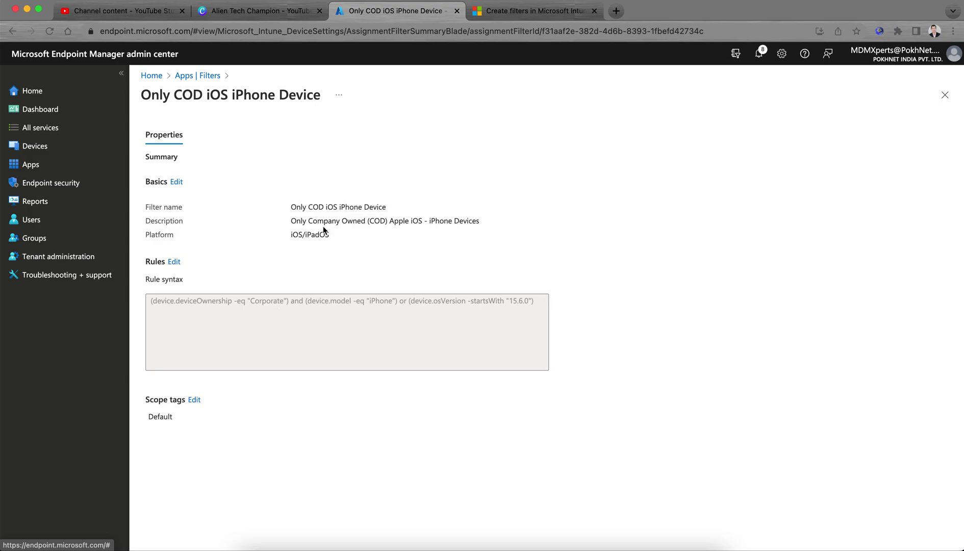
# - Remove the osVersion expression from the filter's rules and save the updated filter
pyautogui.moveTo(323, 222); pyautogui.dragTo(392, 223)
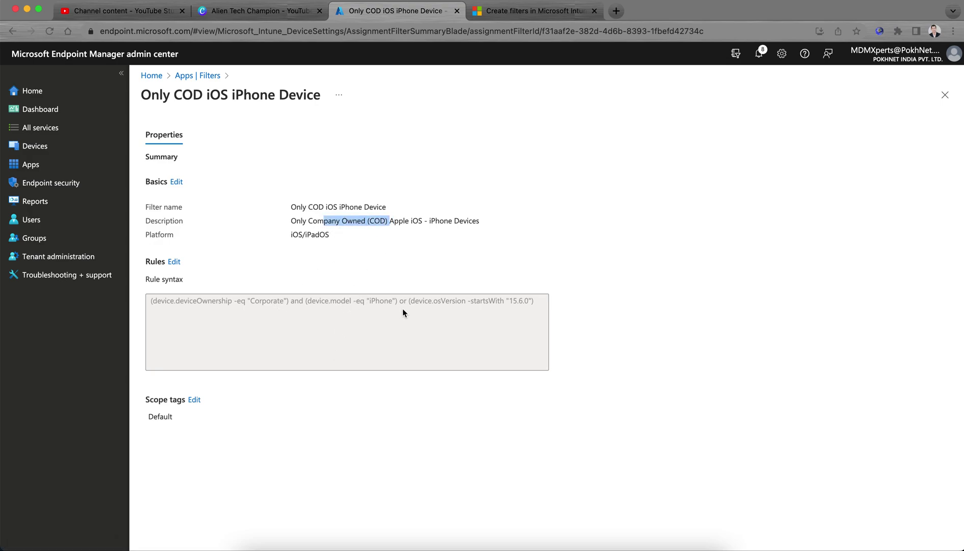
pyautogui.moveTo(337, 207); pyautogui.dragTo(400, 208)
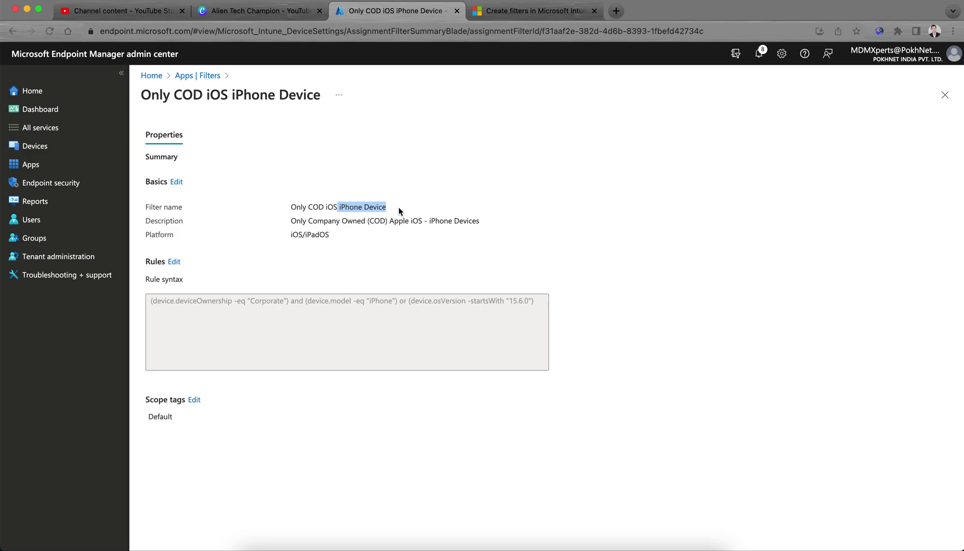
pyautogui.moveTo(445, 300); pyautogui.dragTo(499, 301)
pyautogui.click(174, 261)
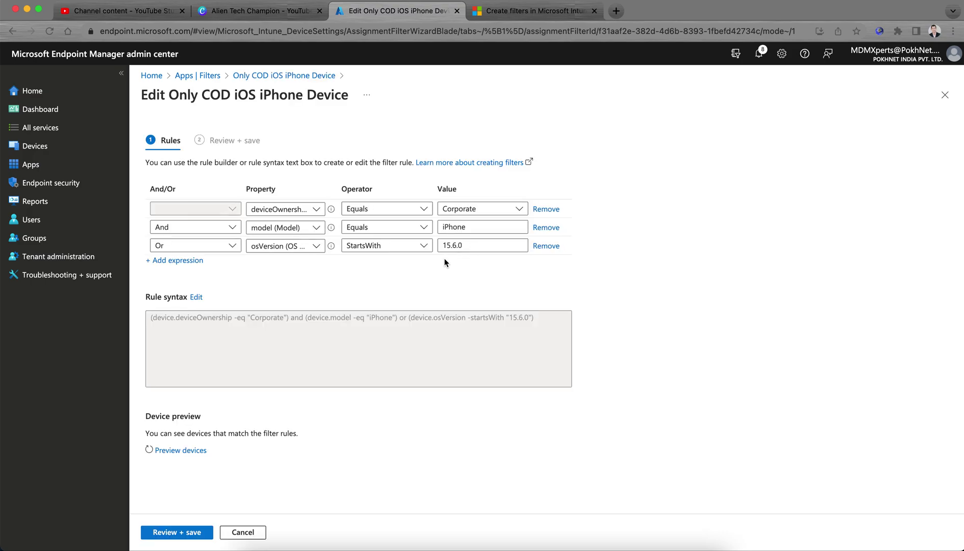
pyautogui.click(544, 246)
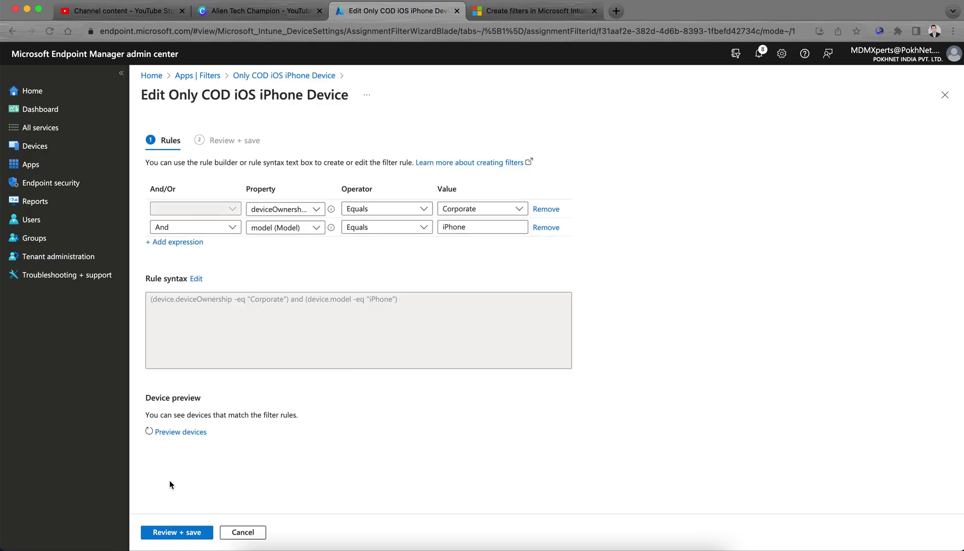
pyautogui.click(152, 532)
pyautogui.click(154, 531)
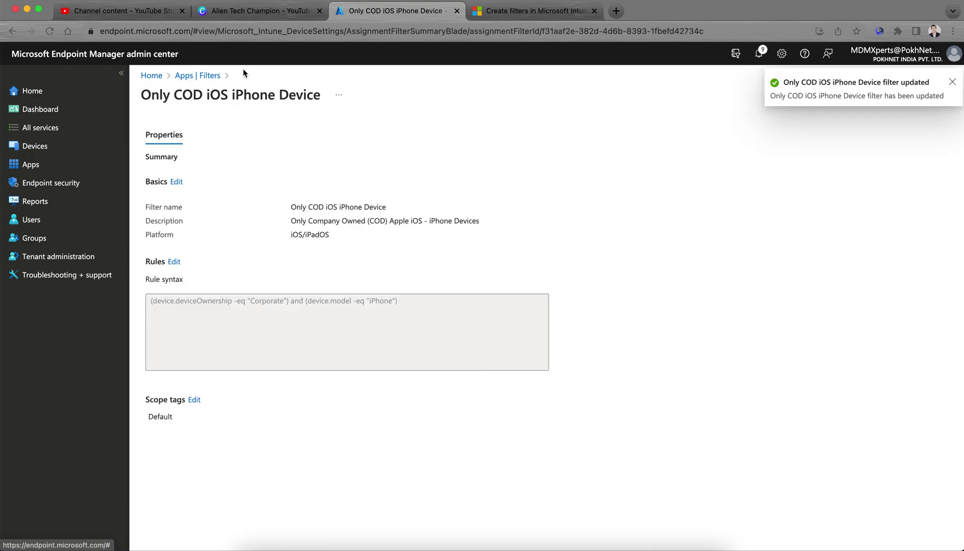
# - Return to the filters list, then open the iOS/iPadOS device configuration profile "Global - iOS Native Email Config Profile" and review its properties
pyautogui.click(209, 75)
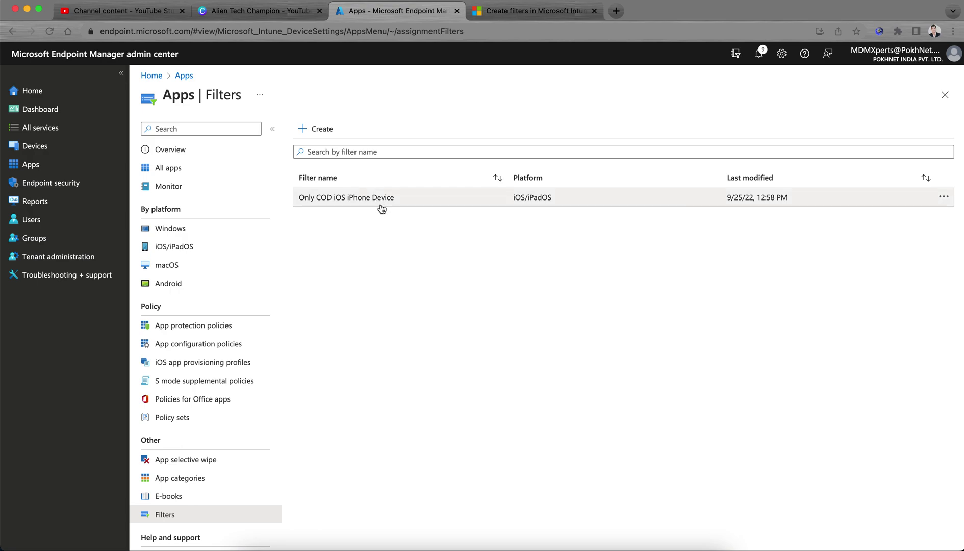
pyautogui.click(96, 150)
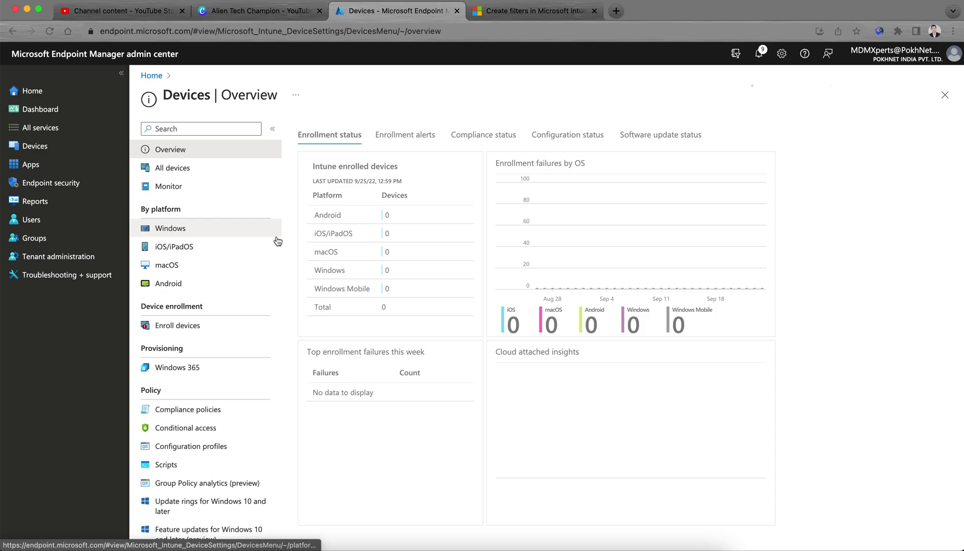
pyautogui.click(244, 246)
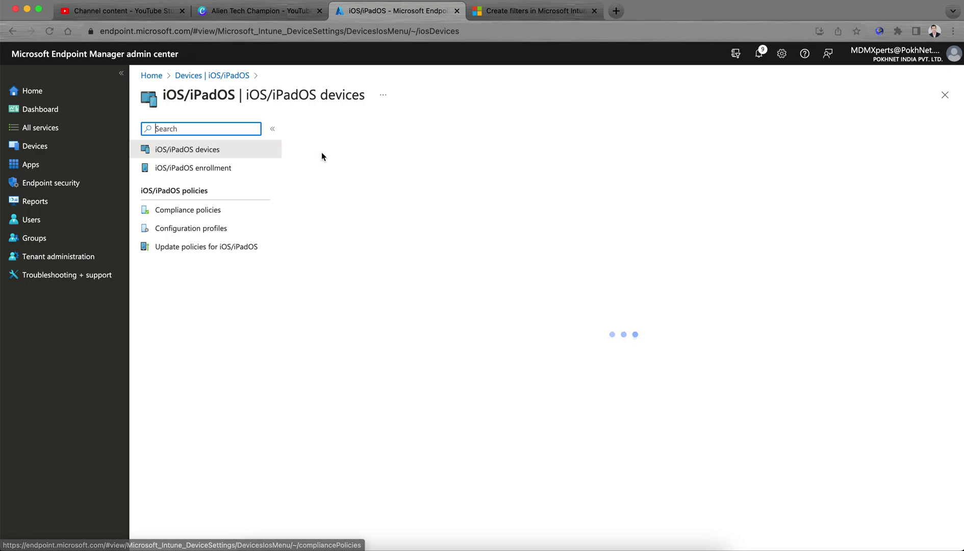
pyautogui.click(206, 228)
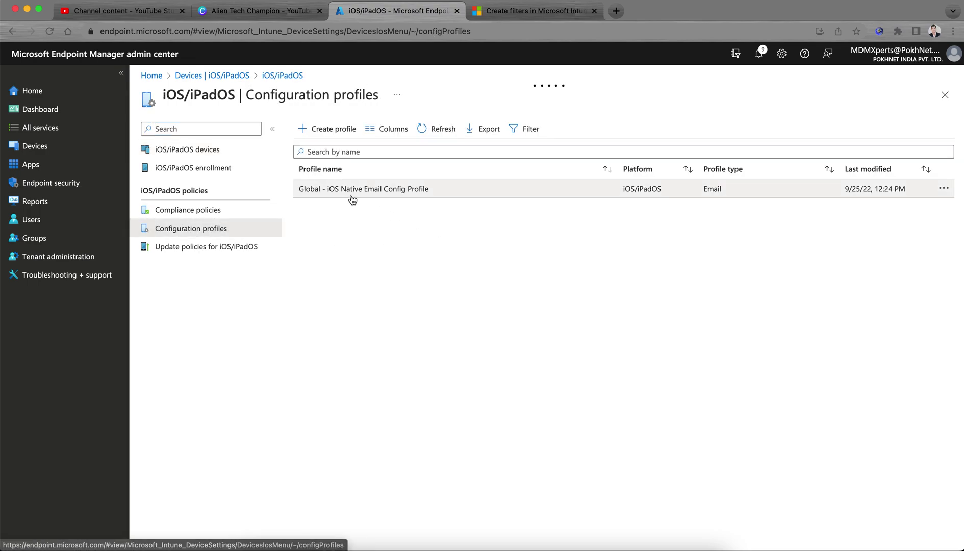
pyautogui.click(411, 193)
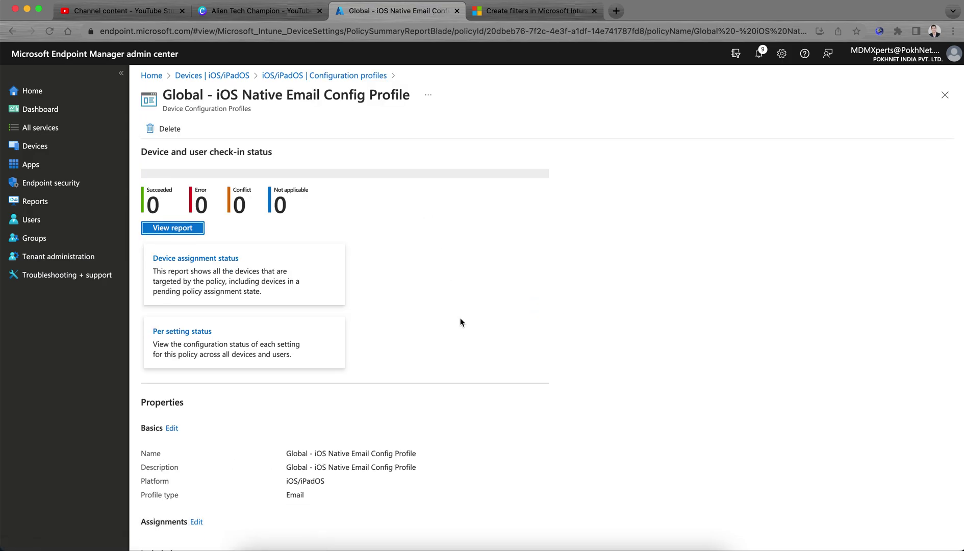
pyautogui.scroll(-5, 460, 322)
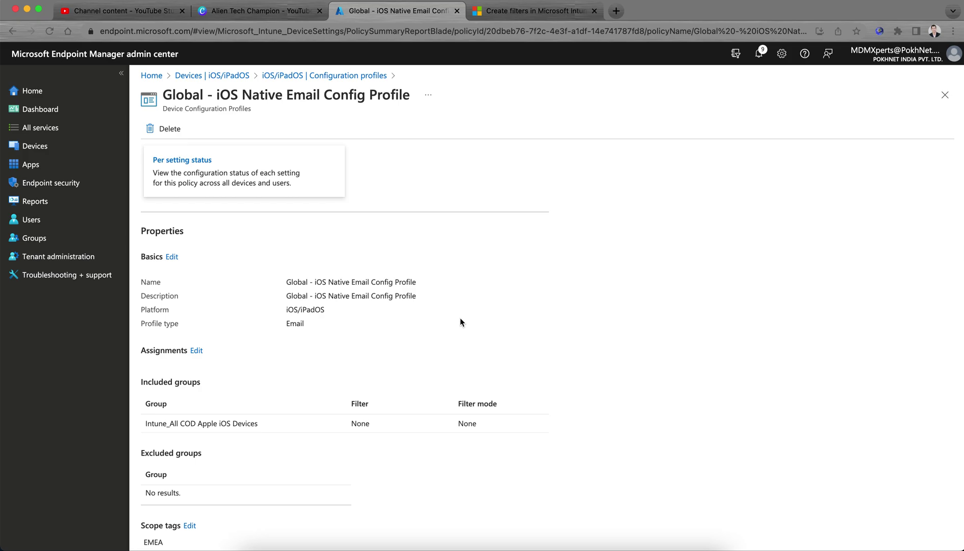
pyautogui.scroll(-2, 460, 321)
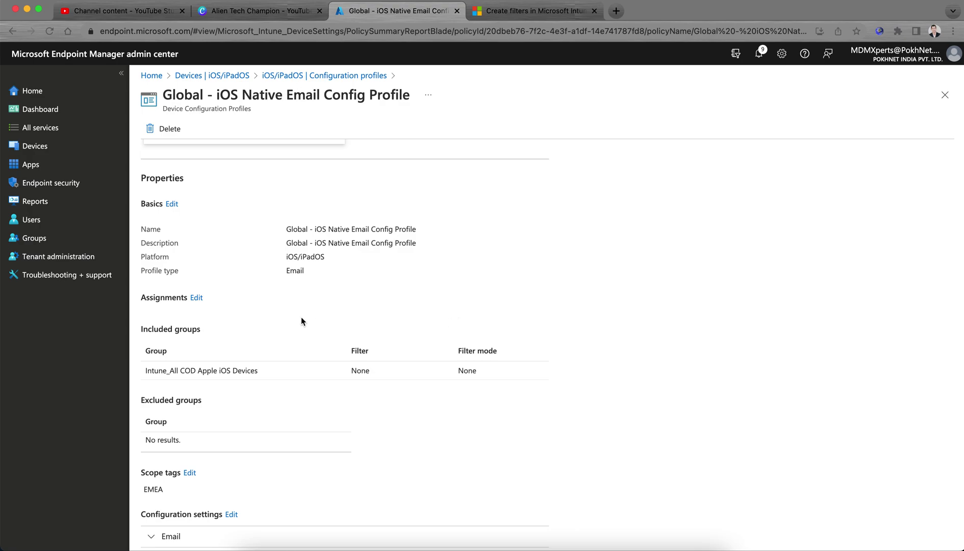
pyautogui.moveTo(334, 229); pyautogui.dragTo(401, 227)
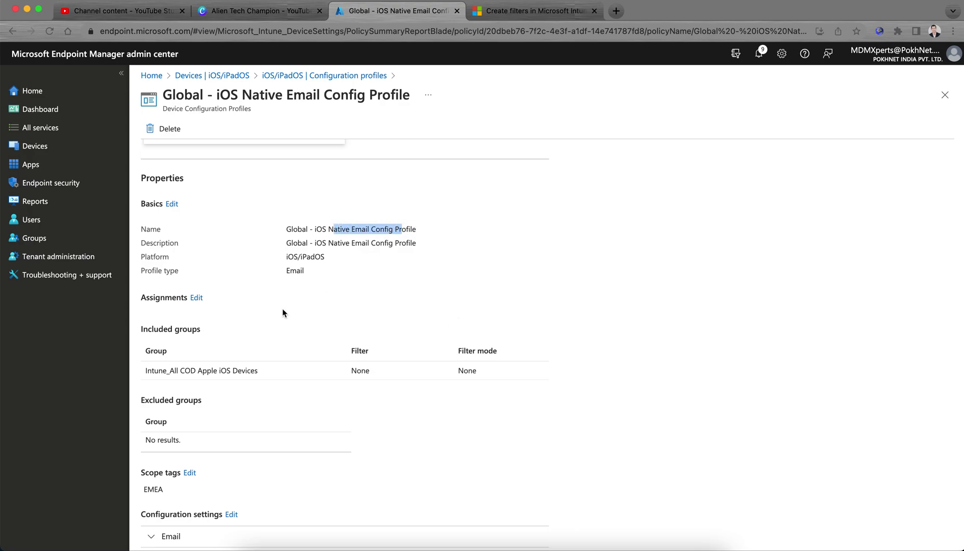
pyautogui.click(262, 320)
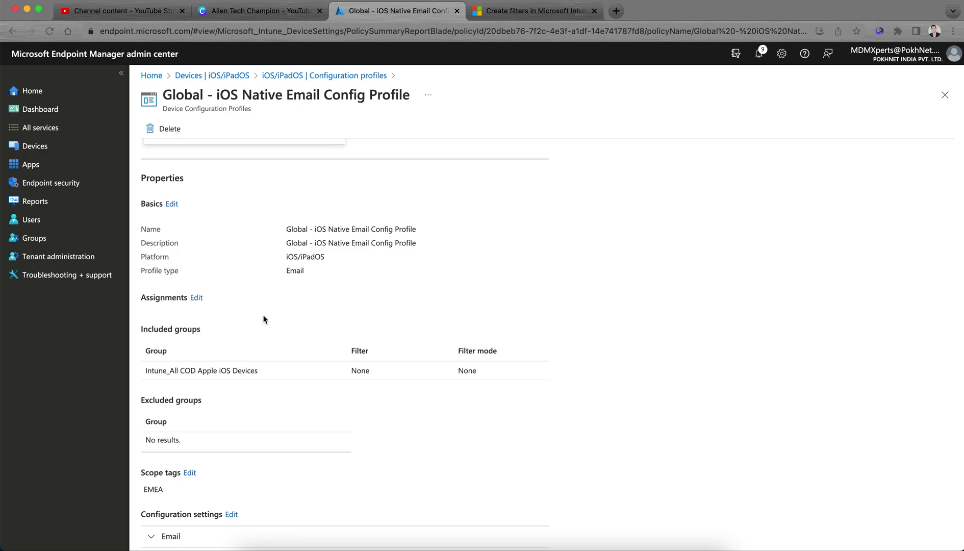
# - Apply the Only COD iOS iPhone Device filter in include mode to the profile's Intune_All COD Apple iOS Devices assignment and save the profile
pyautogui.click(197, 299)
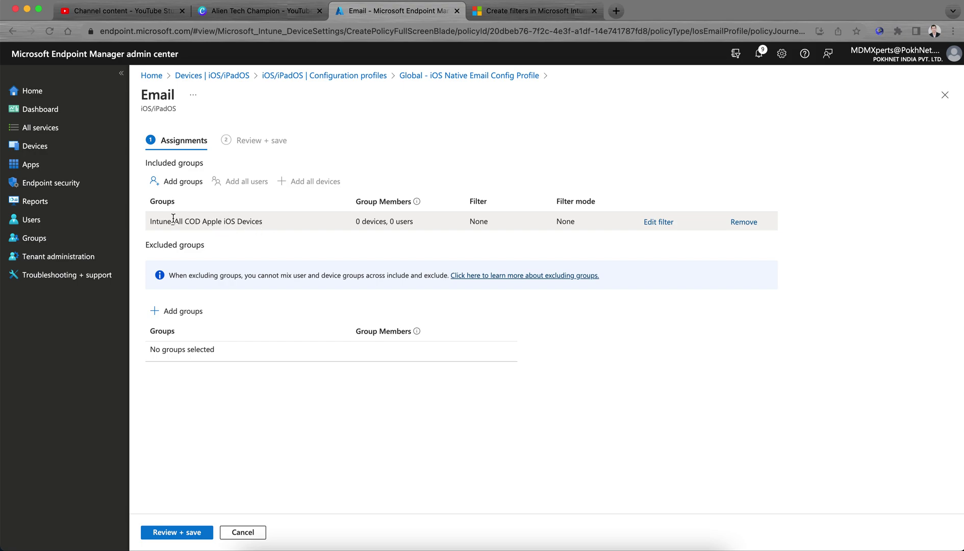
pyautogui.moveTo(173, 217); pyautogui.dragTo(265, 226)
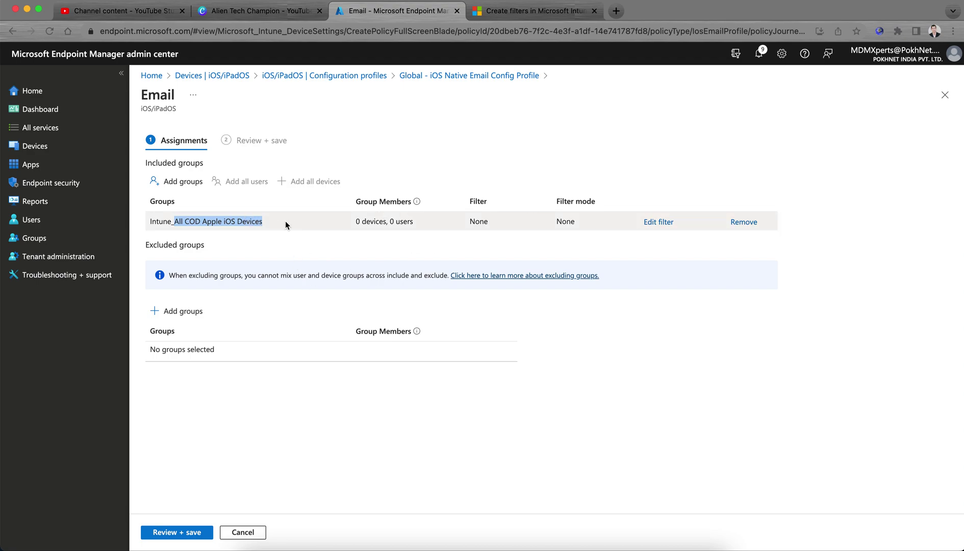
pyautogui.click(442, 164)
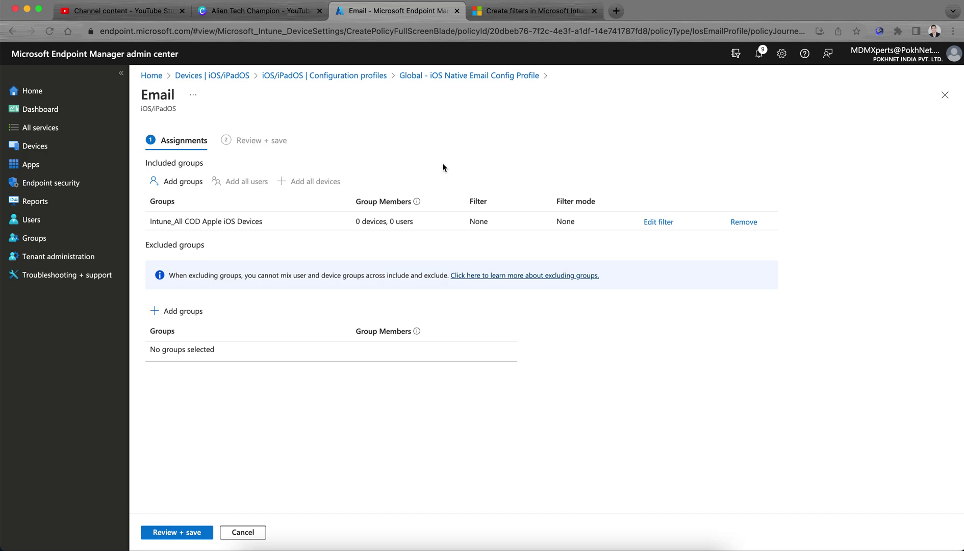
pyautogui.click(658, 221)
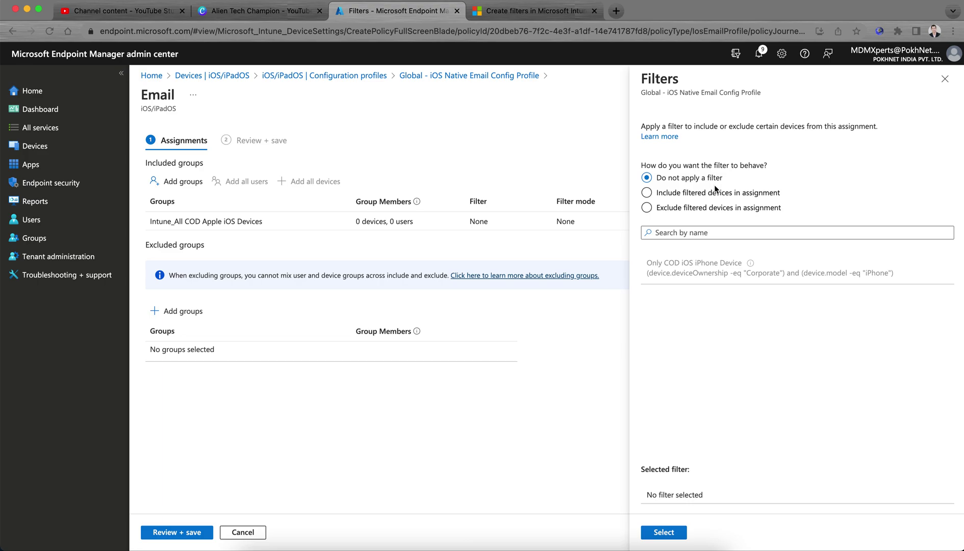
pyautogui.click(686, 198)
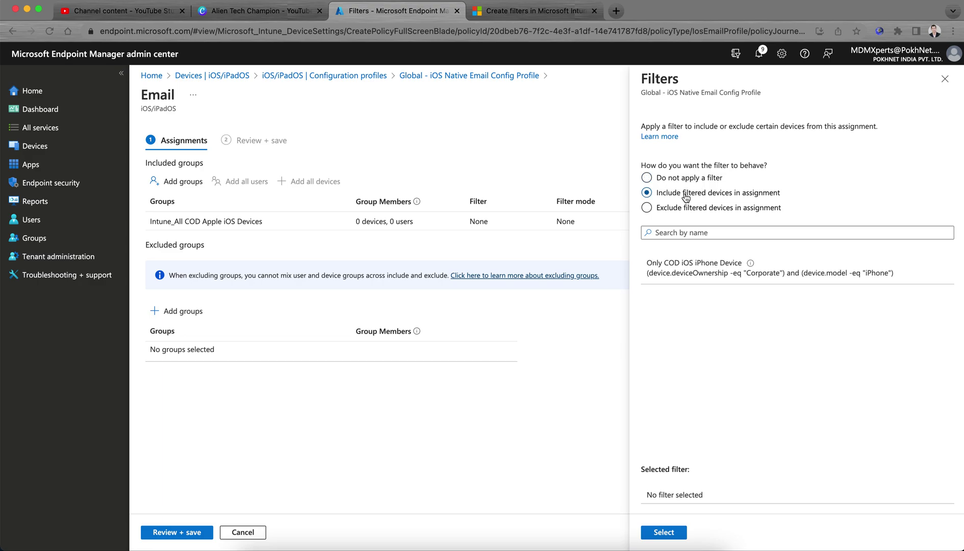
pyautogui.click(678, 209)
pyautogui.click(715, 196)
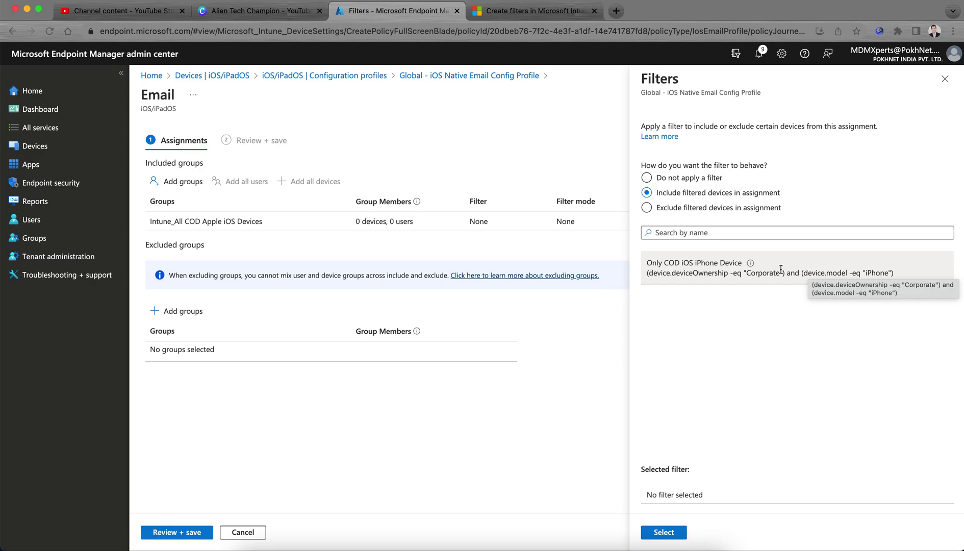
pyautogui.click(804, 261)
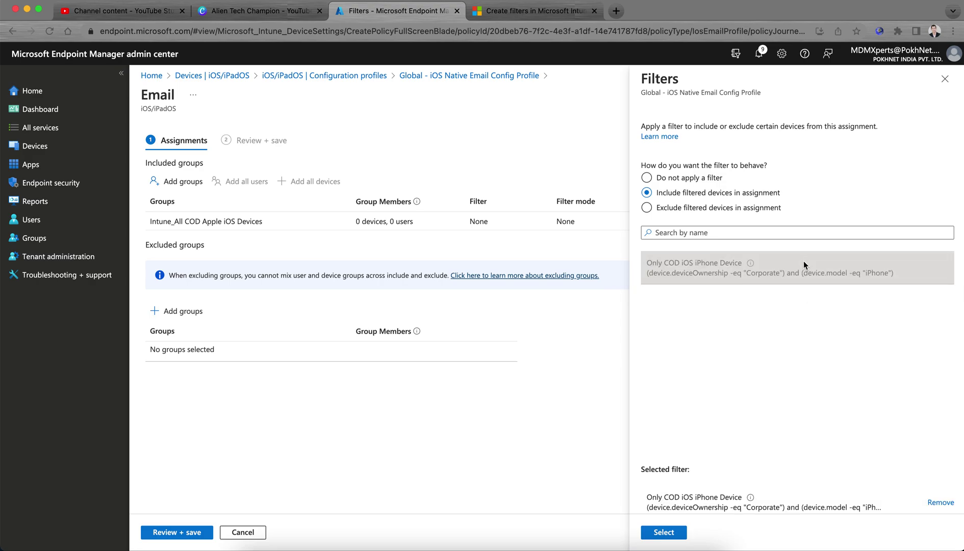
pyautogui.click(664, 532)
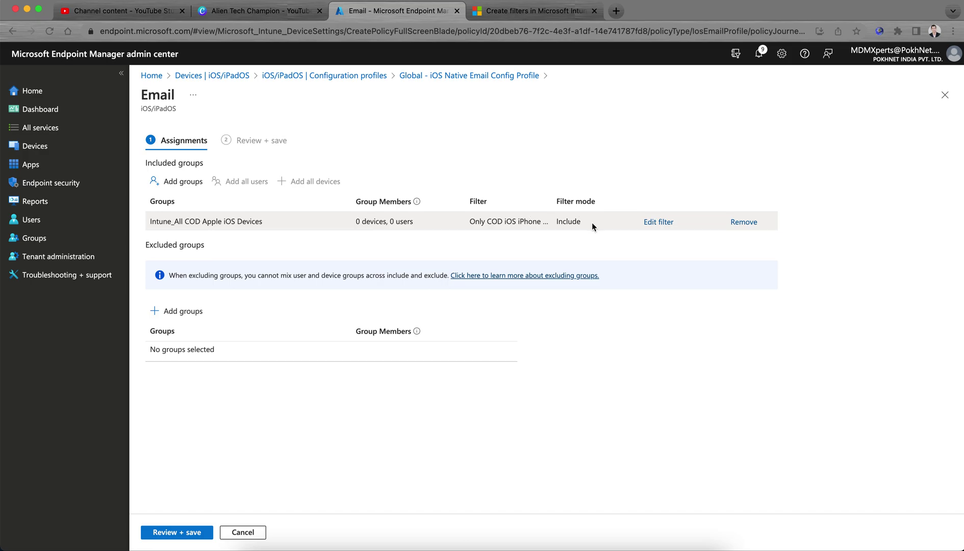
pyautogui.click(172, 532)
pyautogui.click(174, 532)
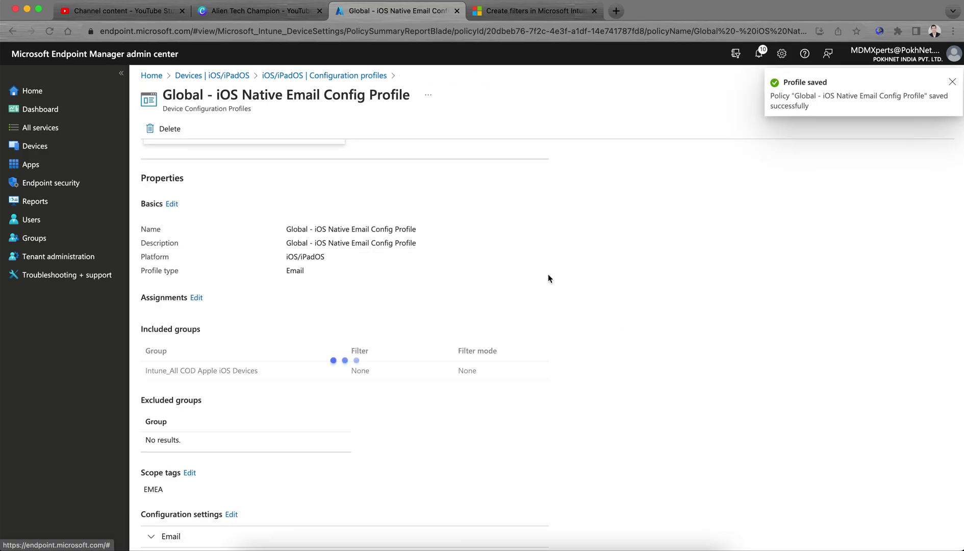
# - Review the email profile's included group, filter and filter mode against its name, then return to the iOS/iPadOS configuration profiles list
pyautogui.moveTo(373, 370); pyautogui.dragTo(441, 370)
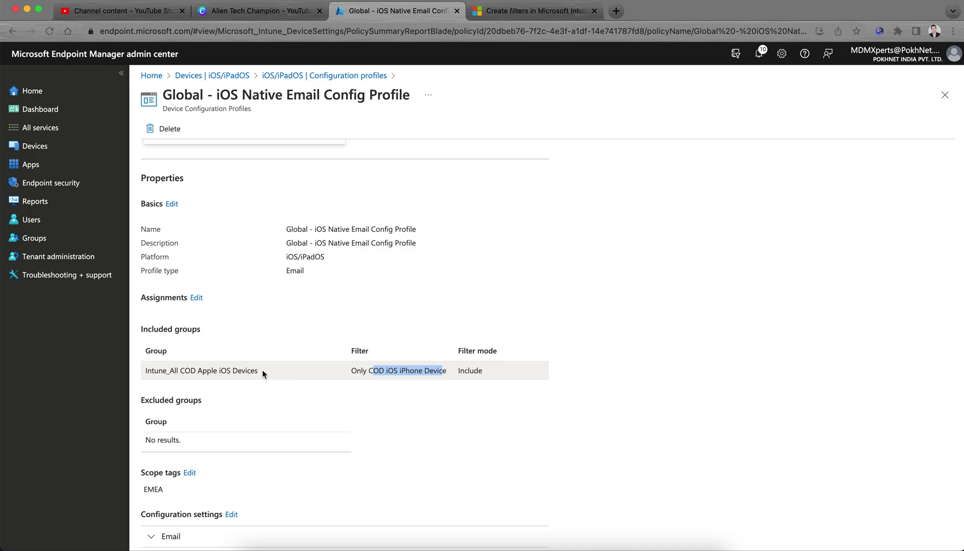
pyautogui.moveTo(261, 369); pyautogui.dragTo(144, 372)
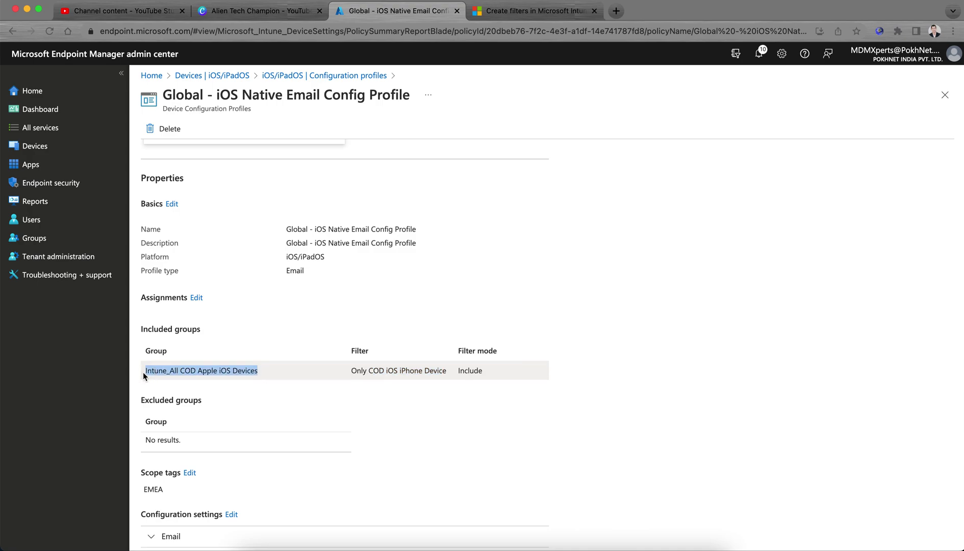
pyautogui.click(271, 372)
pyautogui.moveTo(267, 373); pyautogui.dragTo(145, 371)
pyautogui.moveTo(322, 229); pyautogui.dragTo(428, 234)
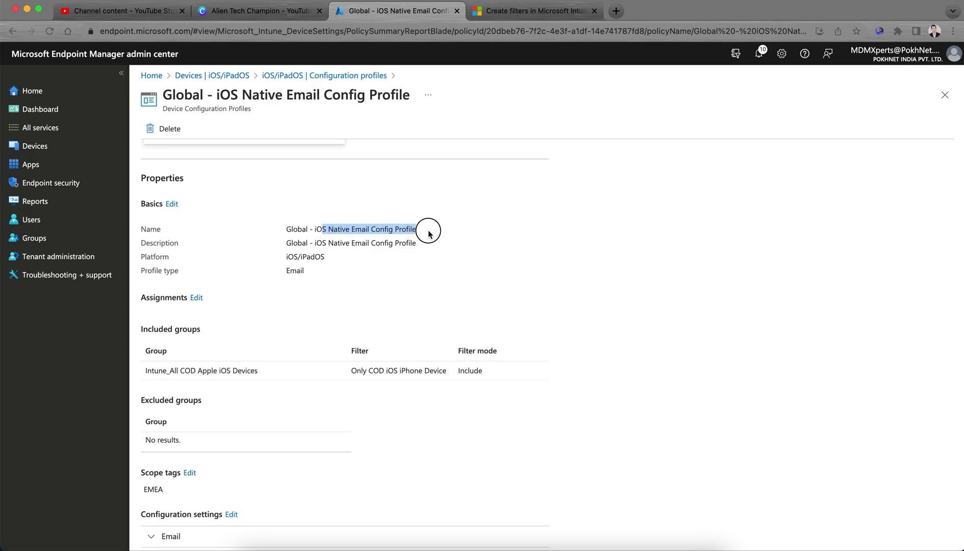
pyautogui.click(428, 229)
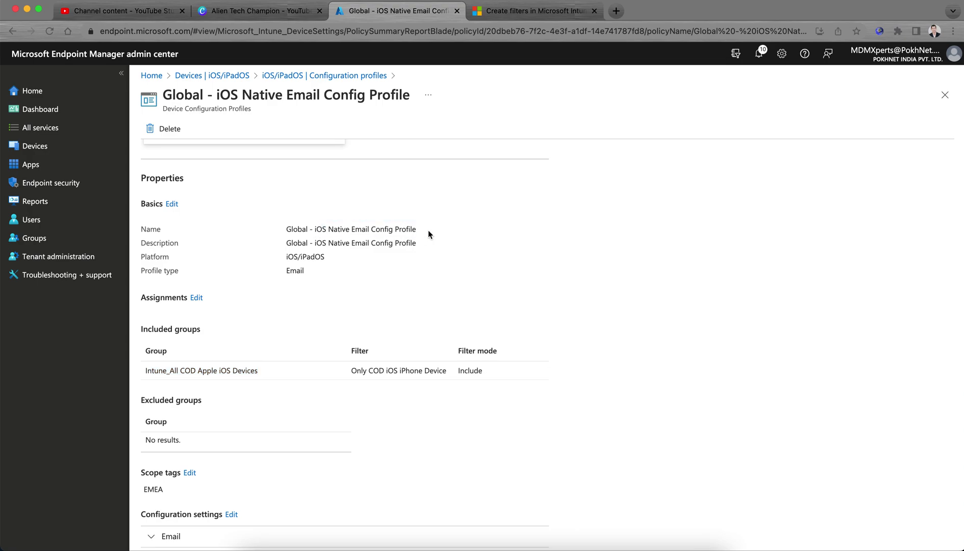
pyautogui.moveTo(350, 371); pyautogui.dragTo(453, 375)
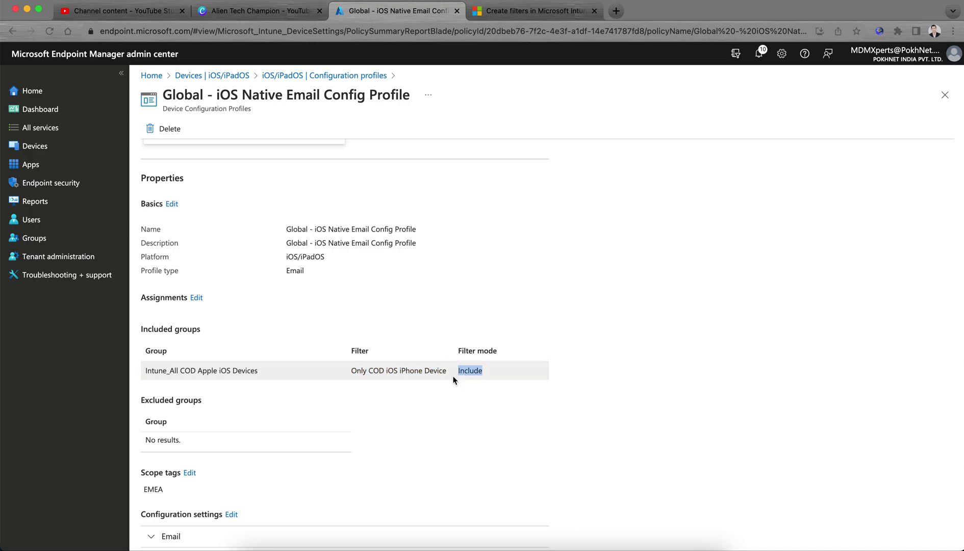
pyautogui.click(465, 409)
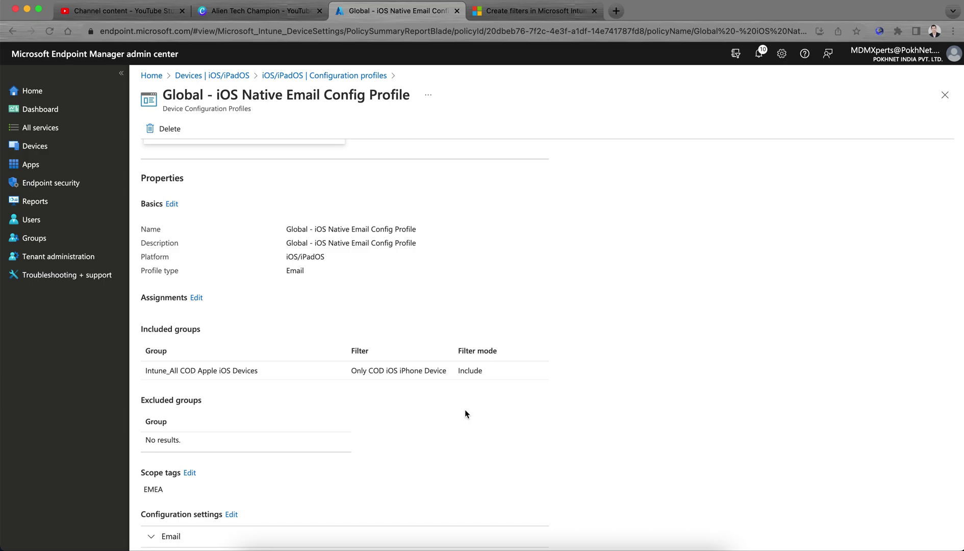
pyautogui.click(323, 76)
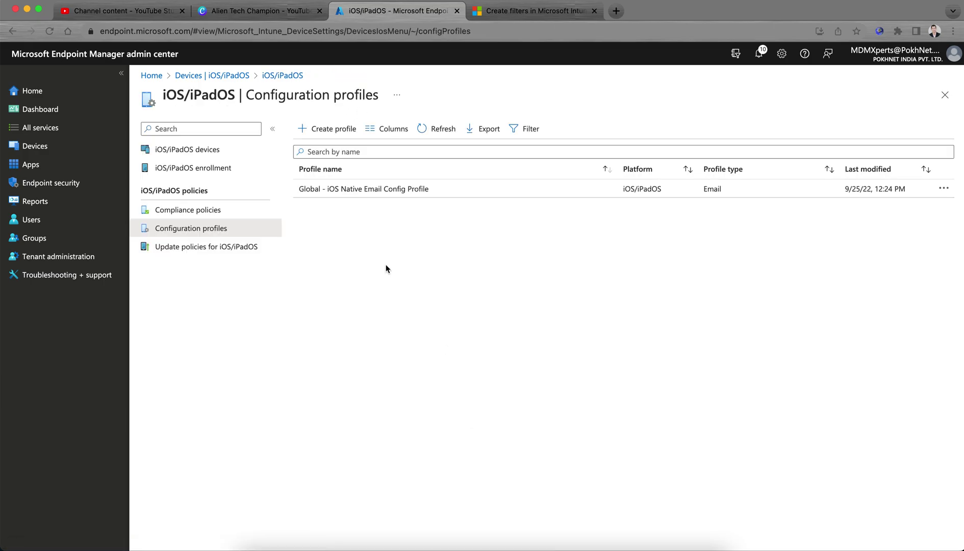
# - Switch to the Microsoft Learn article on filters and examine its sections on using and deleting a filter
pyautogui.click(524, 15)
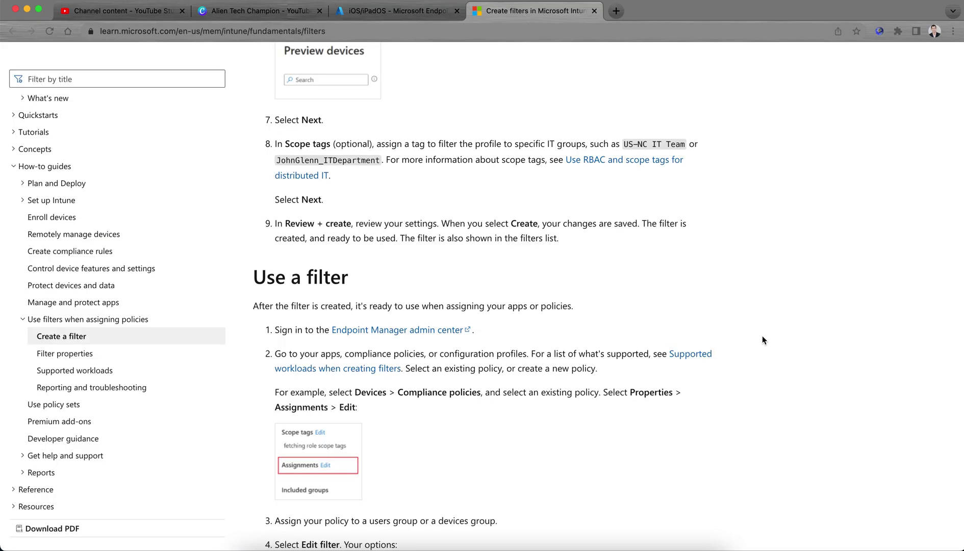
pyautogui.scroll(-5, 762, 336)
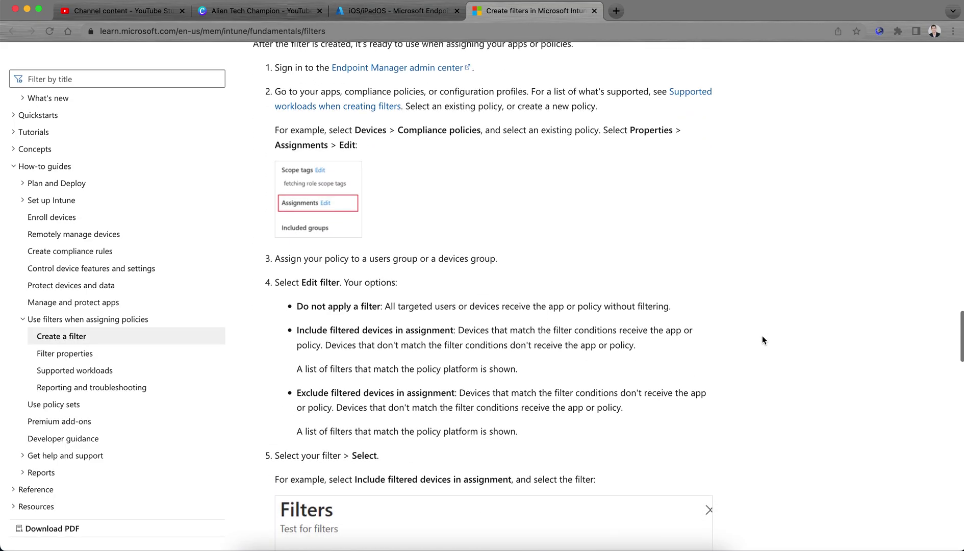
pyautogui.scroll(-10, 762, 336)
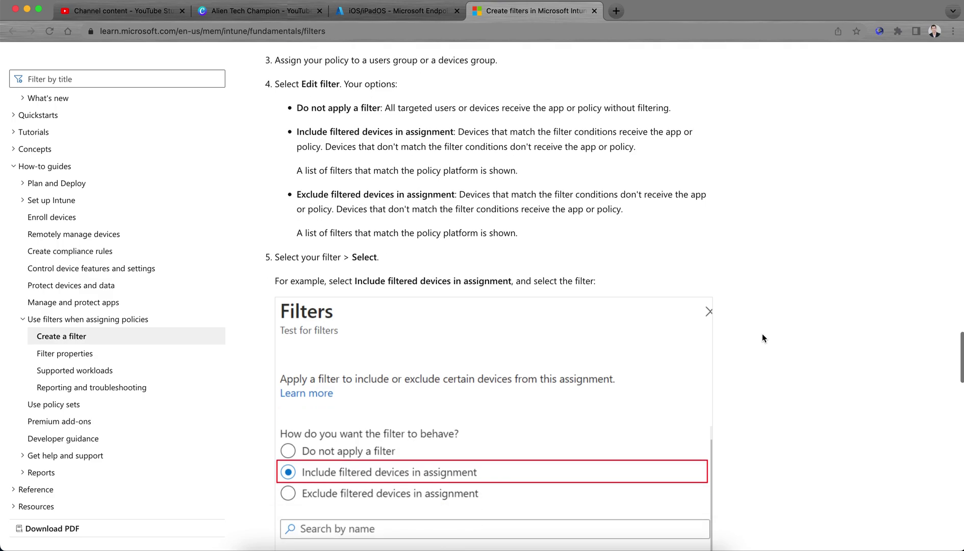
pyautogui.scroll(-8, 762, 335)
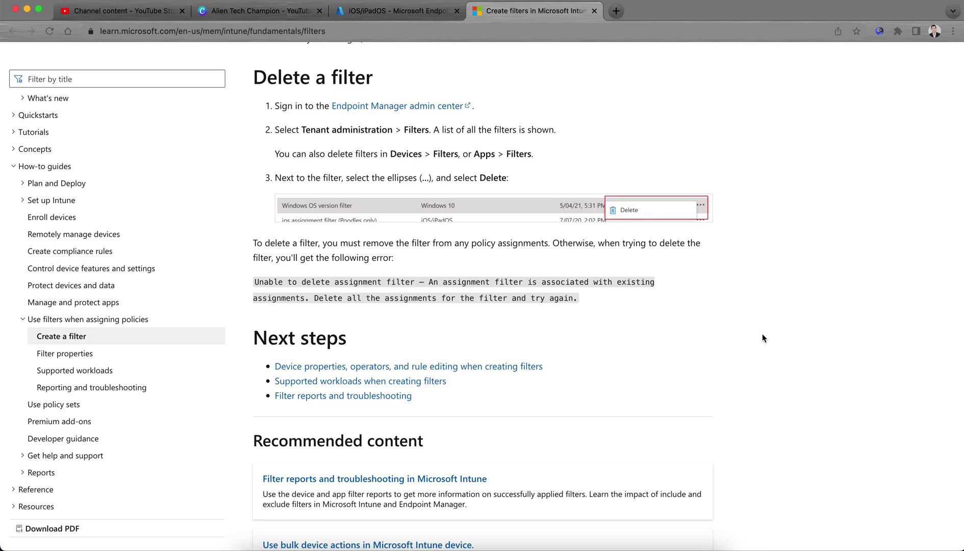
pyautogui.scroll(20, 762, 339)
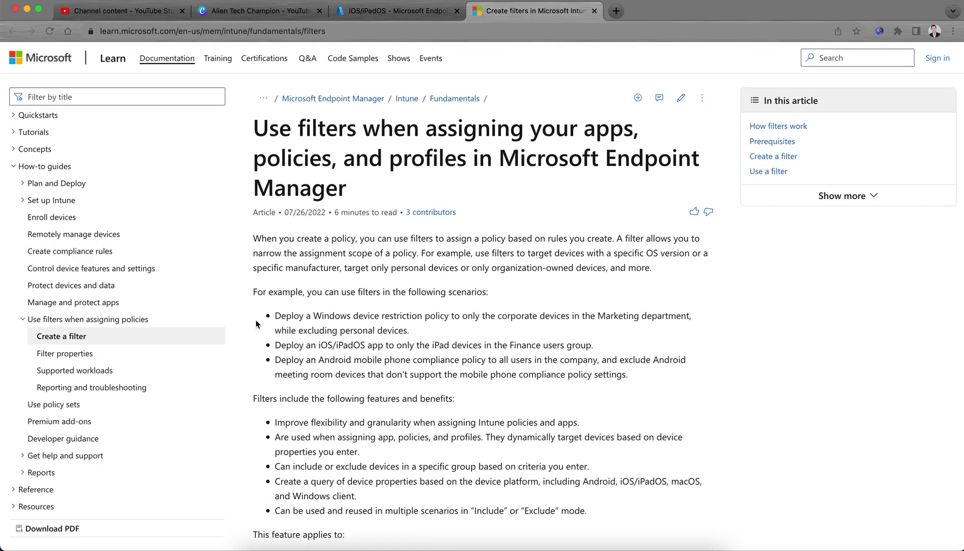
# - Open the Filter properties article and examine the rule examples from Device Name through Device Category and OS Version
pyautogui.click(78, 354)
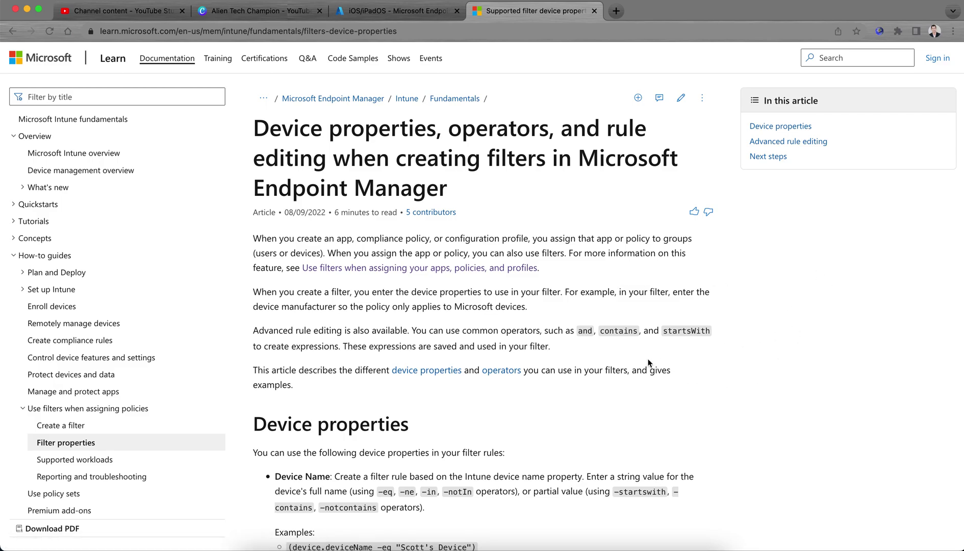
pyautogui.scroll(-8, 649, 363)
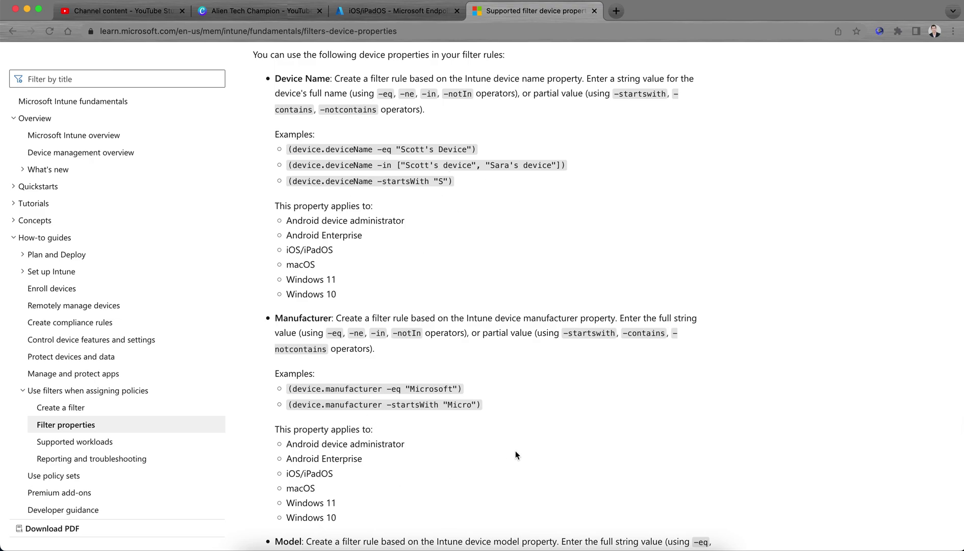
pyautogui.scroll(-1, 519, 450)
pyautogui.scroll(-5, 519, 450)
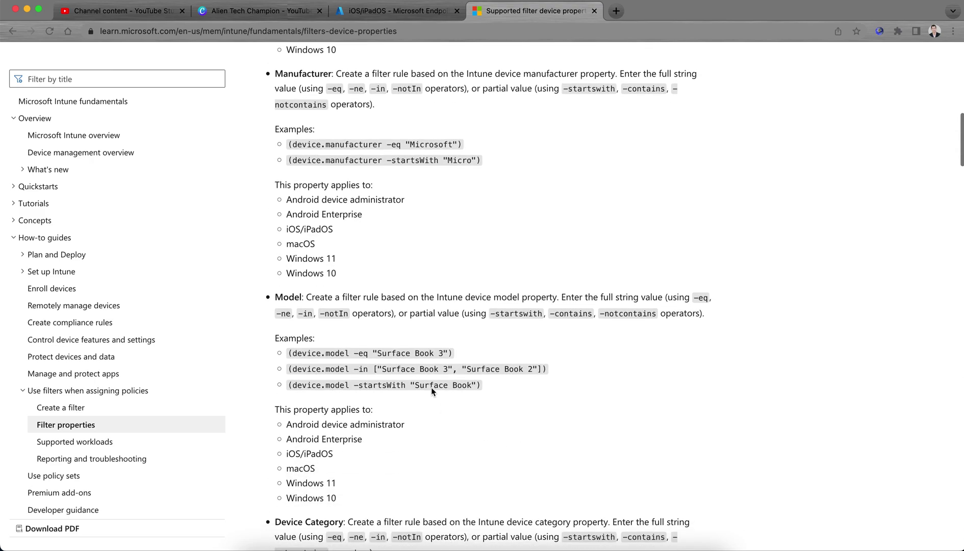
pyautogui.scroll(-10, 534, 444)
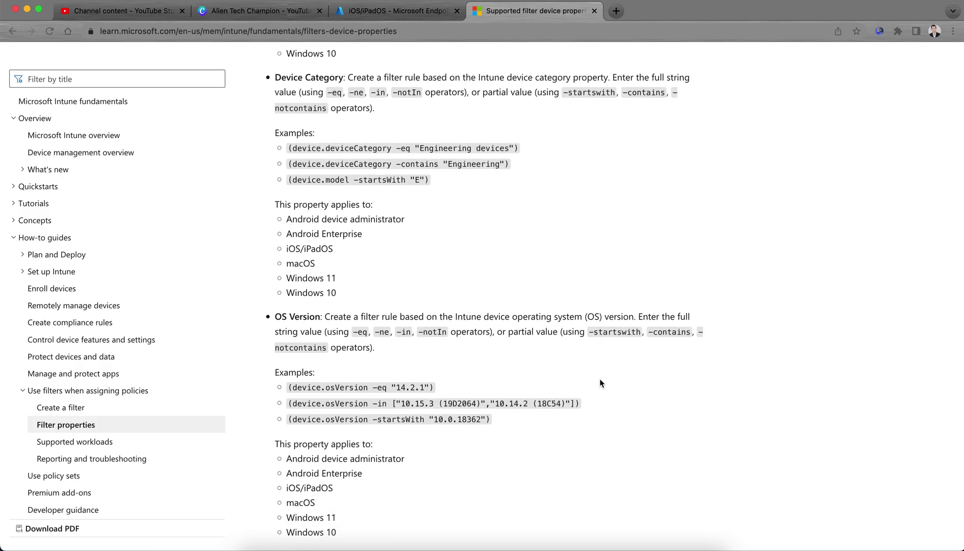
pyautogui.moveTo(555, 164); pyautogui.dragTo(280, 180)
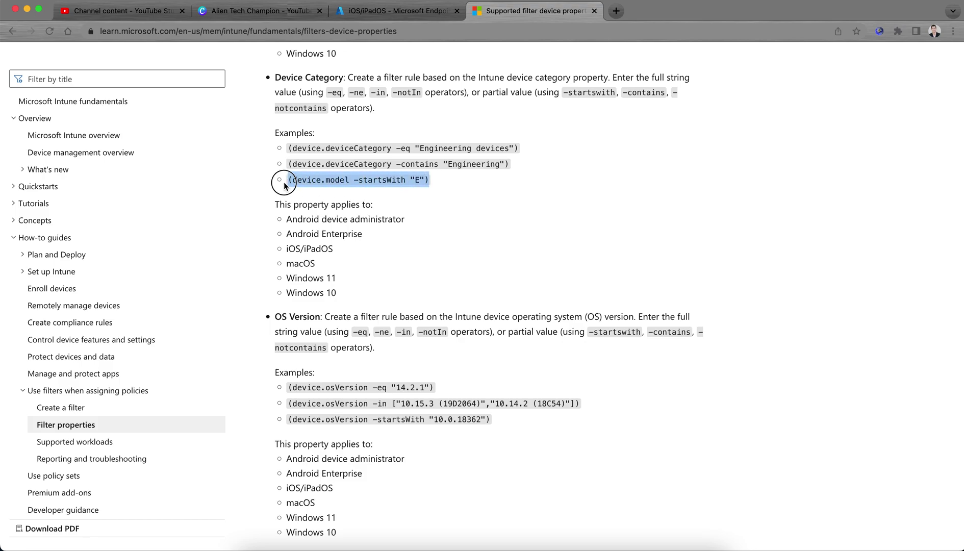
pyautogui.moveTo(492, 419); pyautogui.dragTo(326, 387)
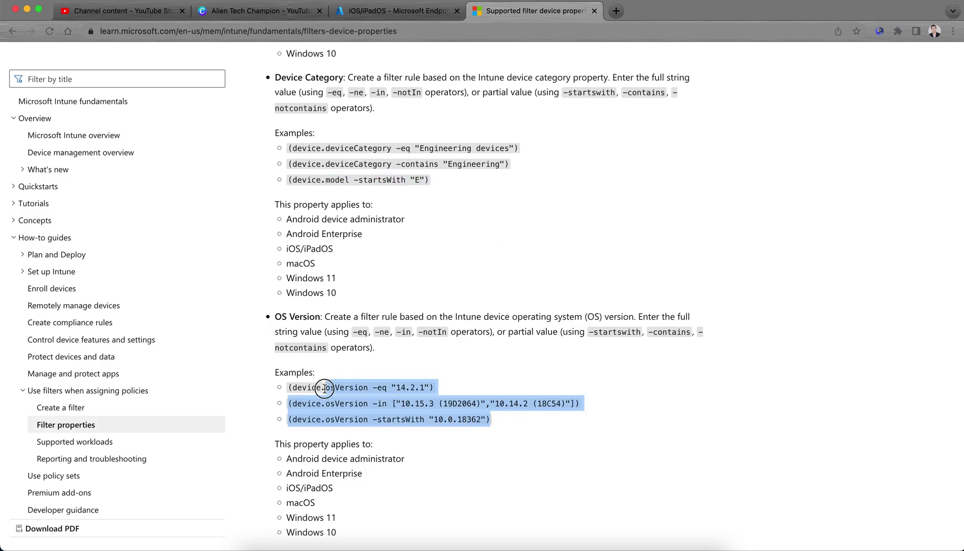
pyautogui.click(563, 400)
# - Examine the rule examples for the IsRooted, Device Ownership, Enrollment Profile Name and Operating System SKU properties
pyautogui.scroll(-5, 563, 400)
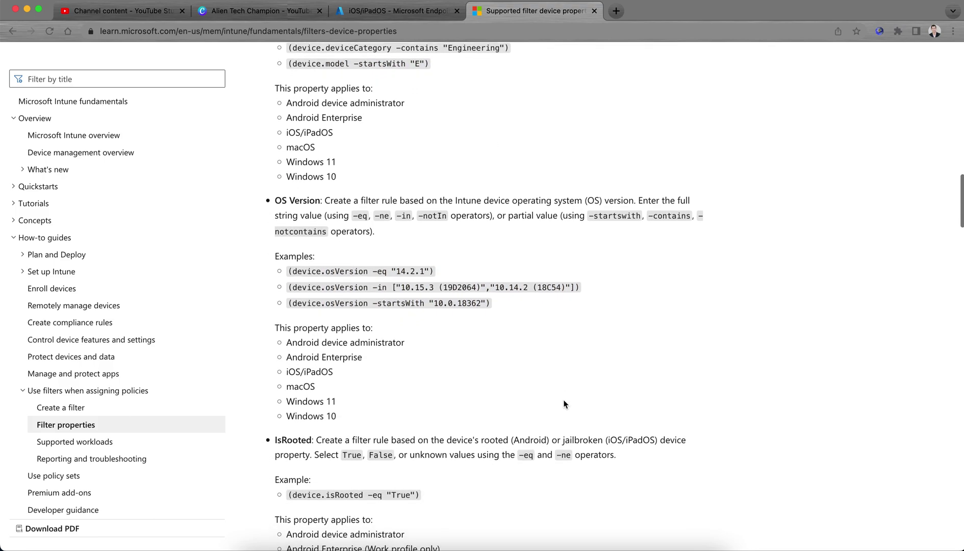
pyautogui.scroll(-4, 562, 400)
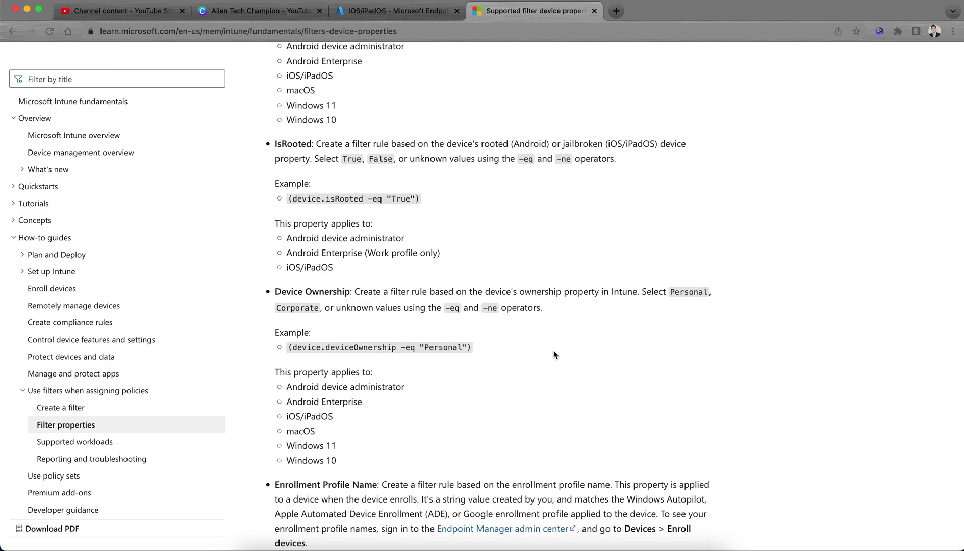
pyautogui.moveTo(478, 347); pyautogui.dragTo(266, 348)
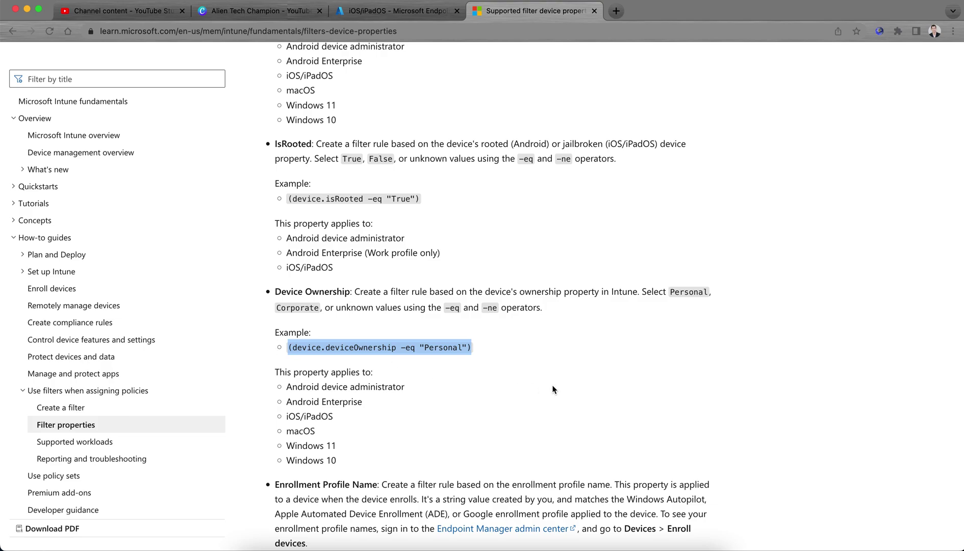
pyautogui.scroll(-7, 553, 389)
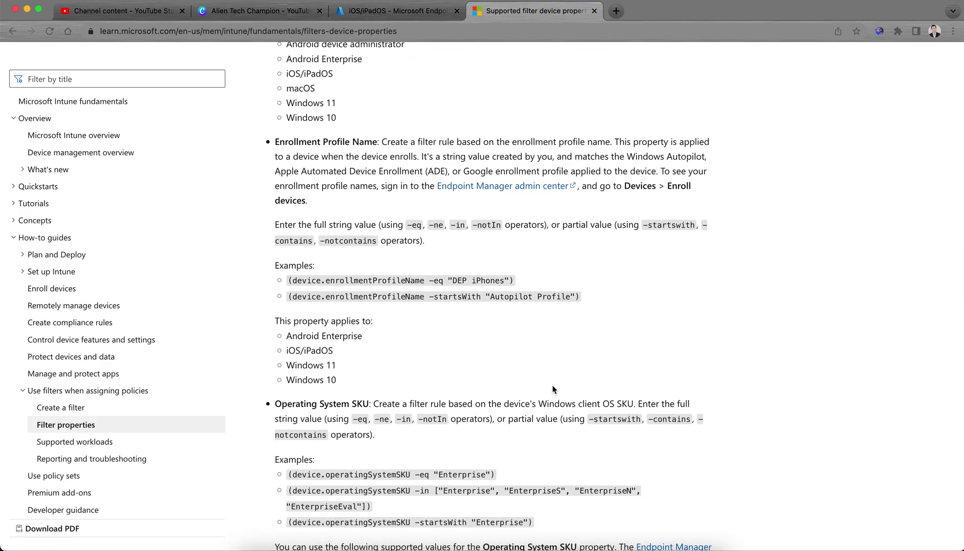
pyautogui.moveTo(527, 293); pyautogui.dragTo(403, 281)
pyautogui.scroll(-4, 533, 373)
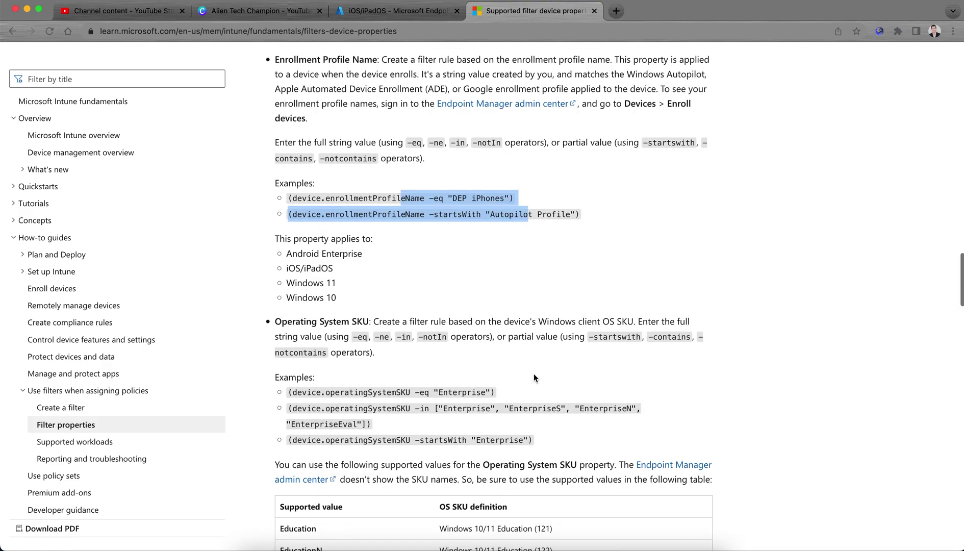
pyautogui.scroll(-1, 576, 415)
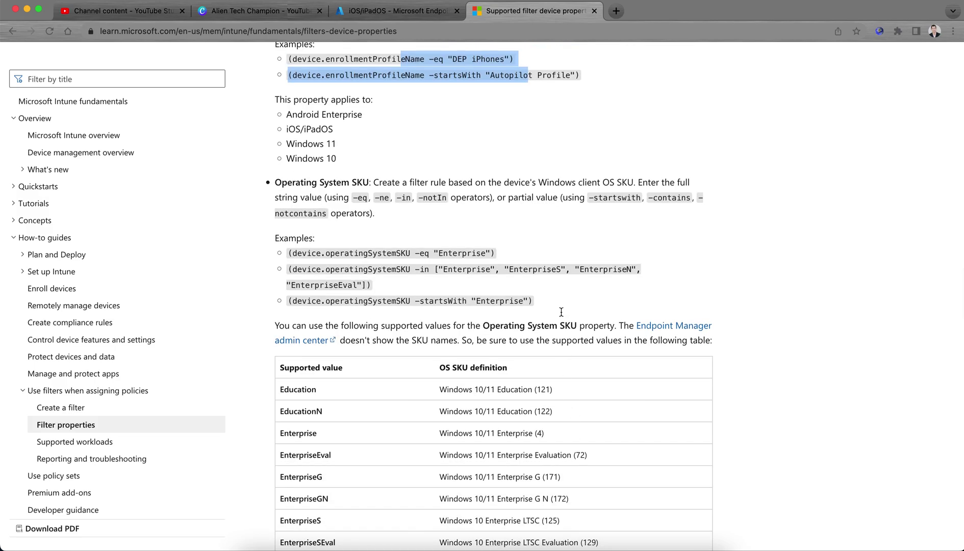